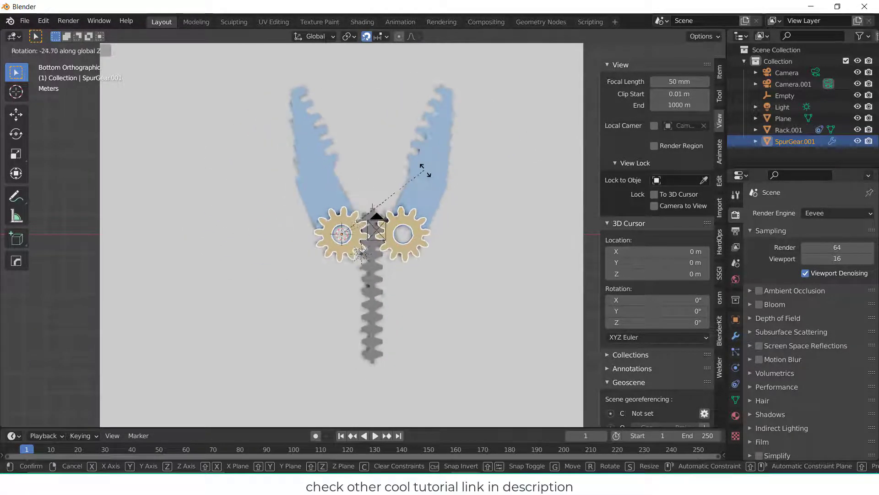
Step: Cancel the gear rotation and save the finished gripper scene as fdsf.blend in the Downloads folder
right_click(446, 206)
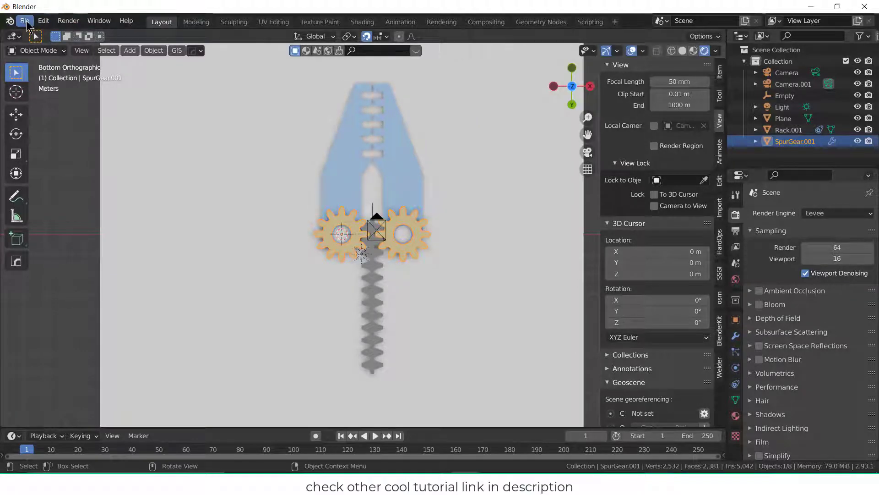
key("ctrl+s")
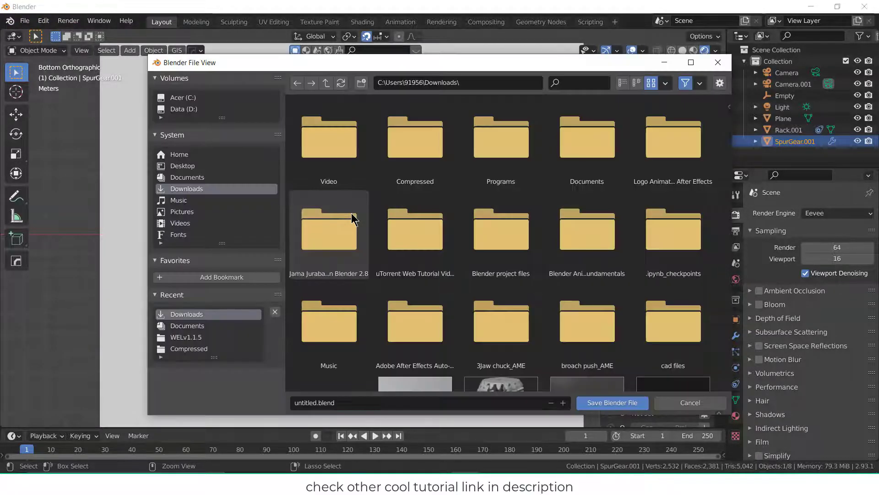
left_click(395, 403)
type("fdsf")
left_click(646, 409)
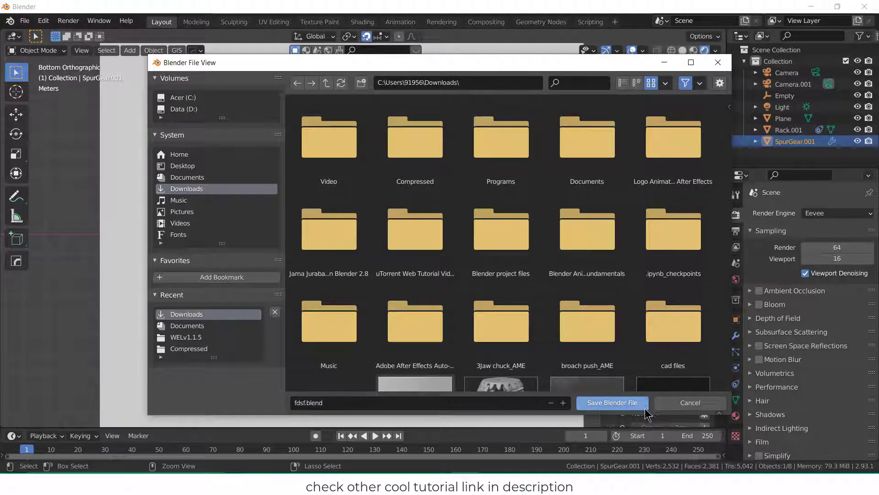
left_click(645, 408)
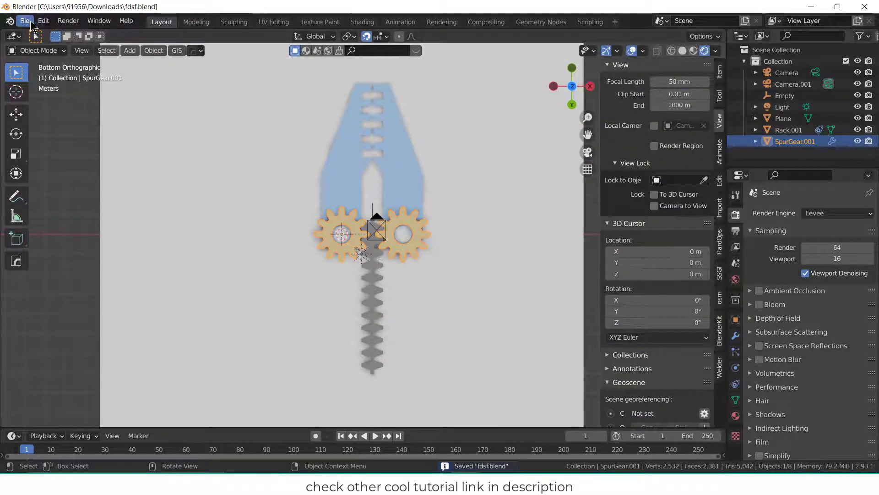
Step: Start a new file with the default scene
left_click(25, 20)
mouse_move(39, 34)
left_click(146, 34)
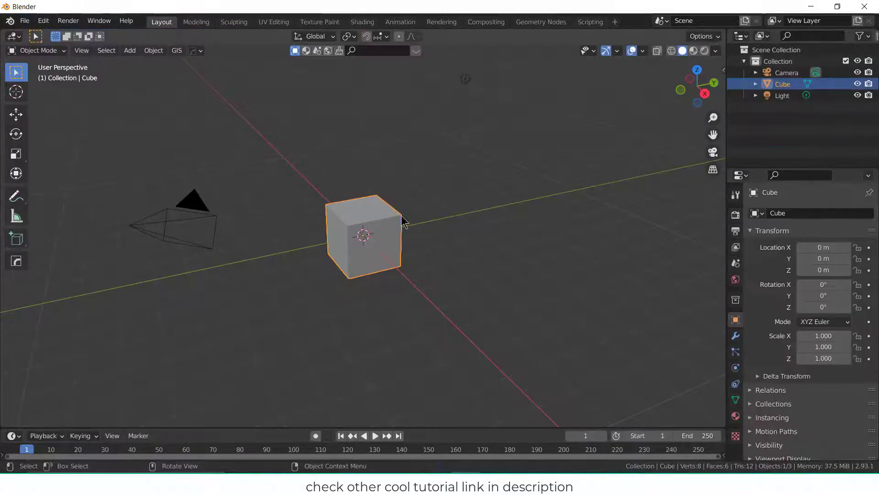
key("x")
left_click(374, 224)
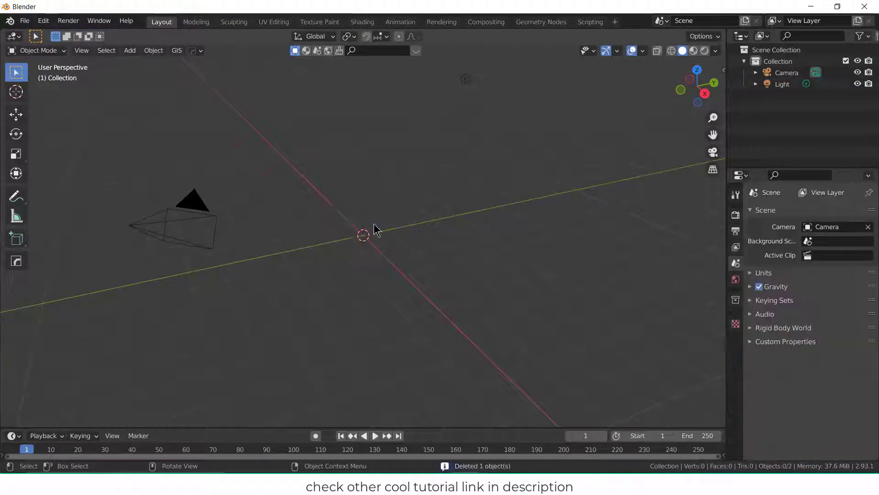
key("ctrl+z")
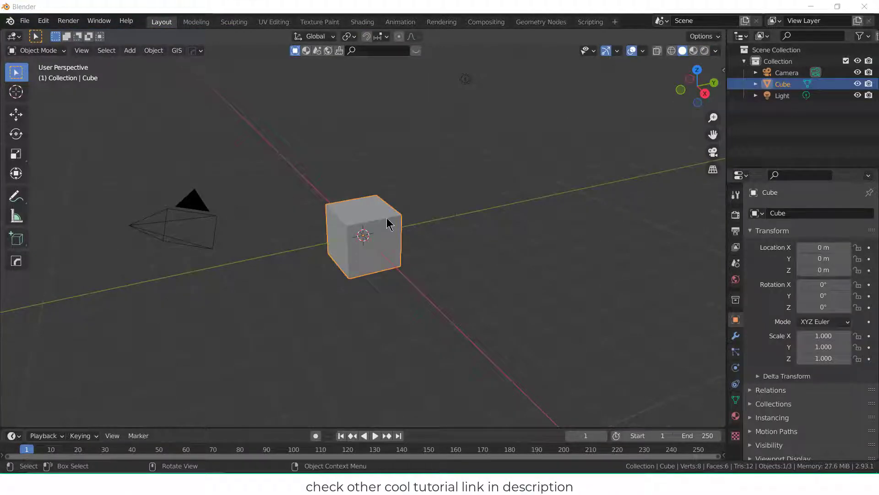
Step: Delete the default cube and add a GearGenMaster (test) gear mesh at the origin
key("x")
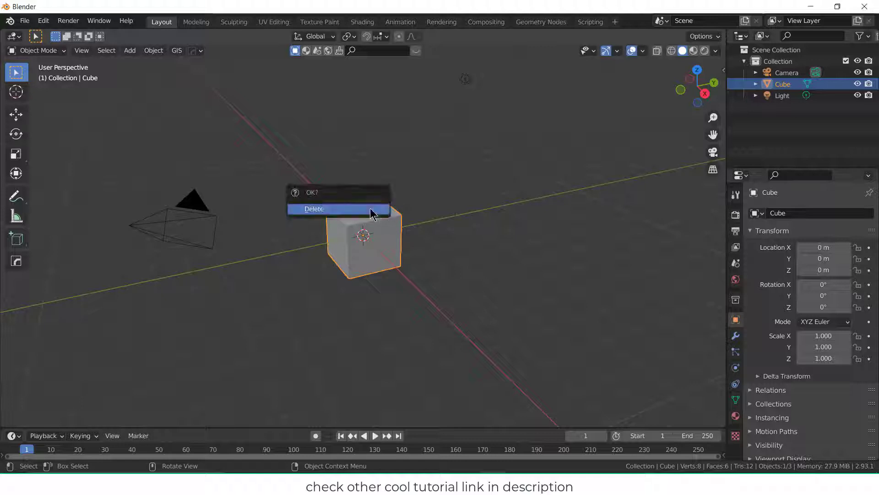
left_click(373, 208)
left_click(130, 50)
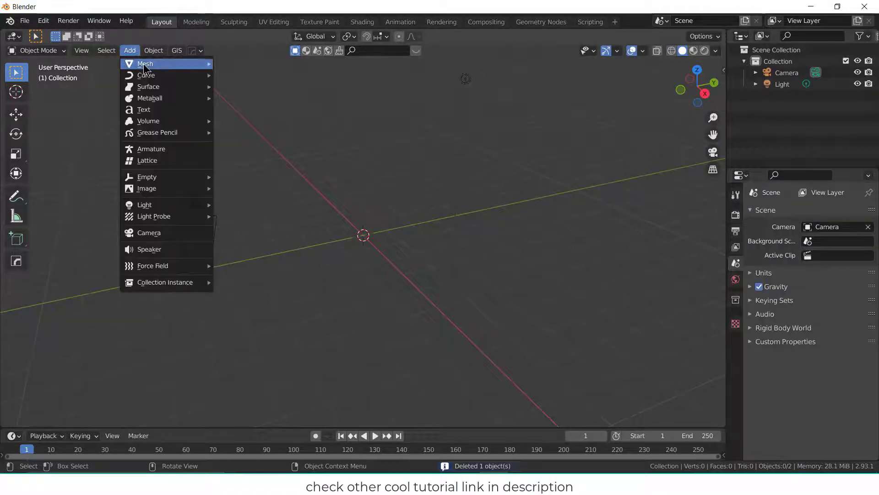
mouse_move(145, 64)
left_click(284, 345)
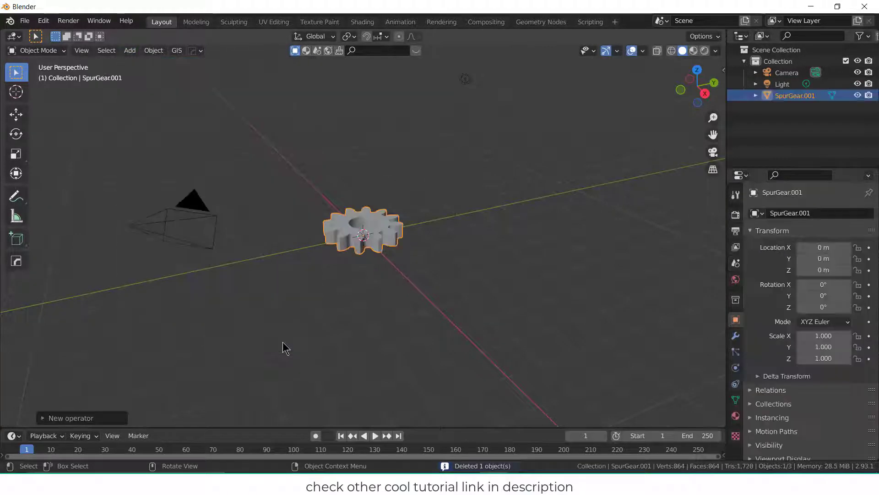
Step: Set the new spur gear's width to 1 m
left_click(52, 418)
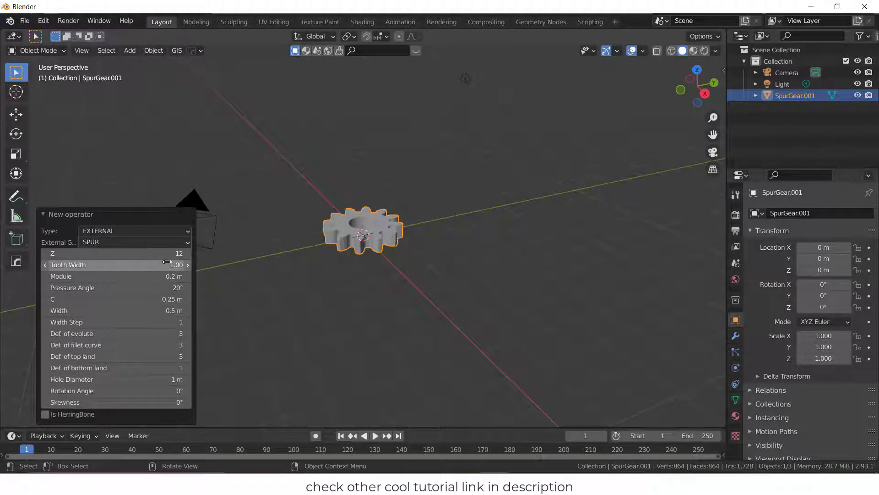
left_click(176, 312)
type("1")
key("Return")
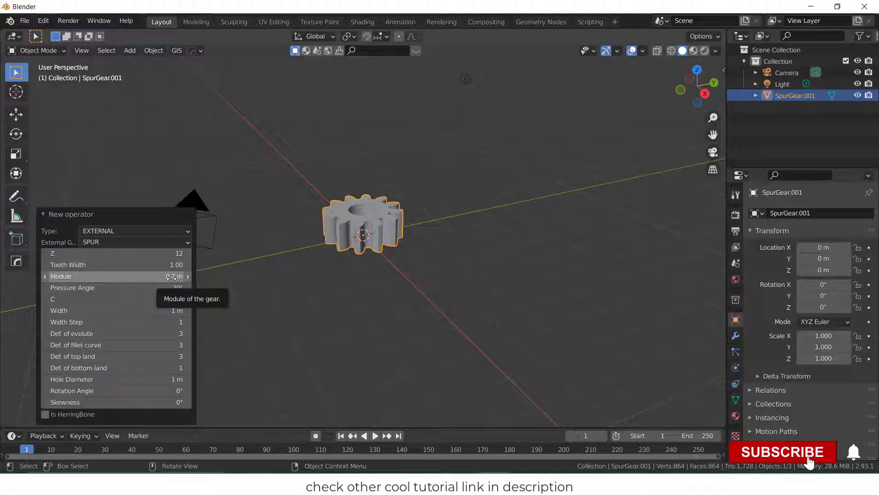
Step: In top view, add a second GearGenMaster (test) mesh and set its external gear type to RACK
left_click(333, 275)
key("KP_7")
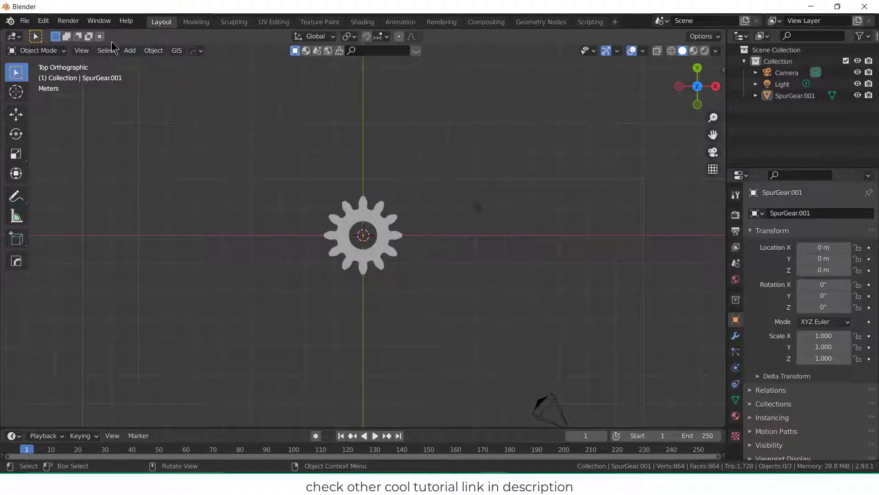
left_click(130, 51)
mouse_move(151, 64)
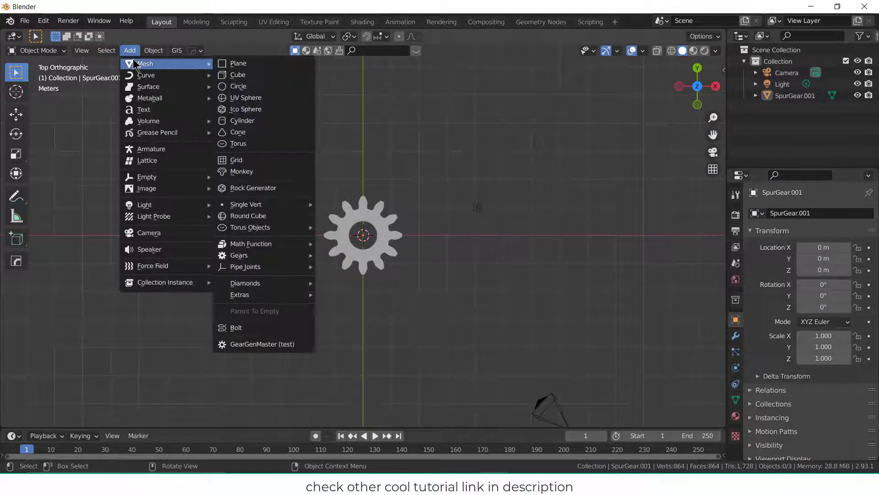
left_click(268, 344)
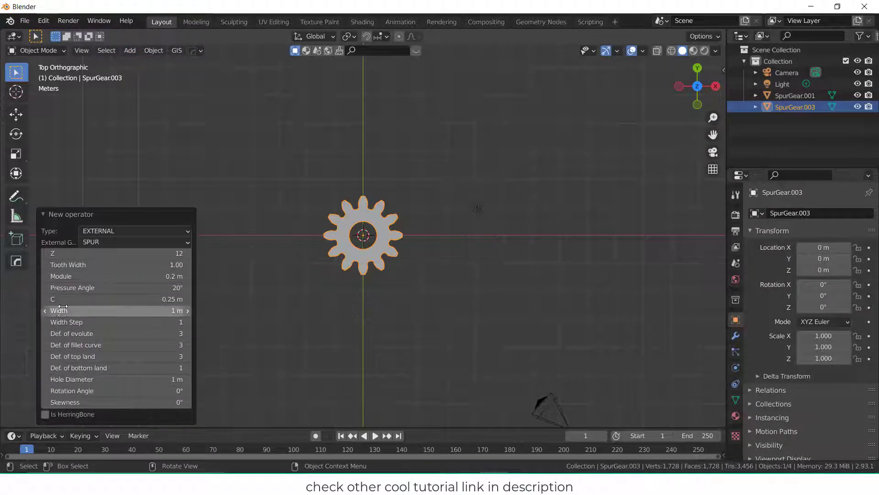
left_click(132, 242)
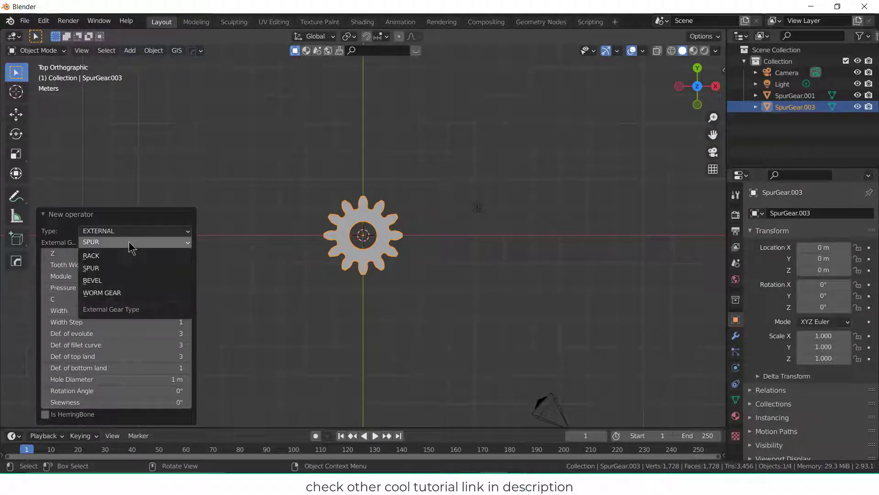
left_click(131, 256)
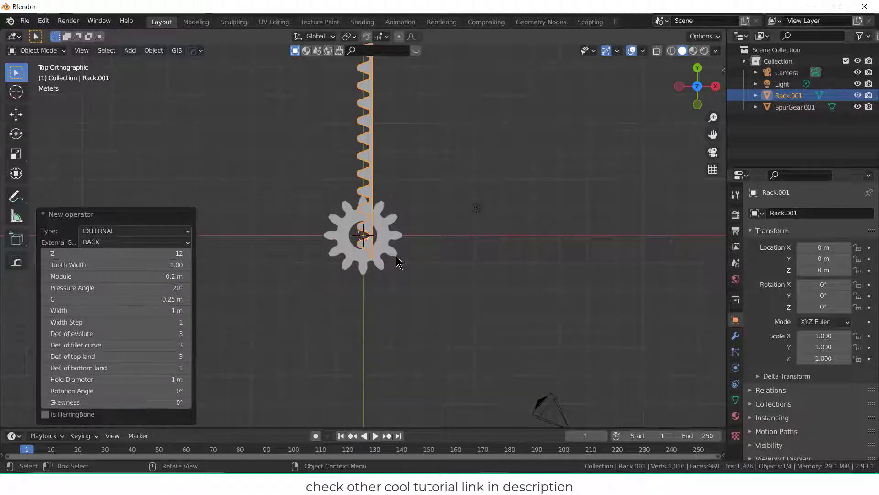
scroll(396, 261, "up", 4)
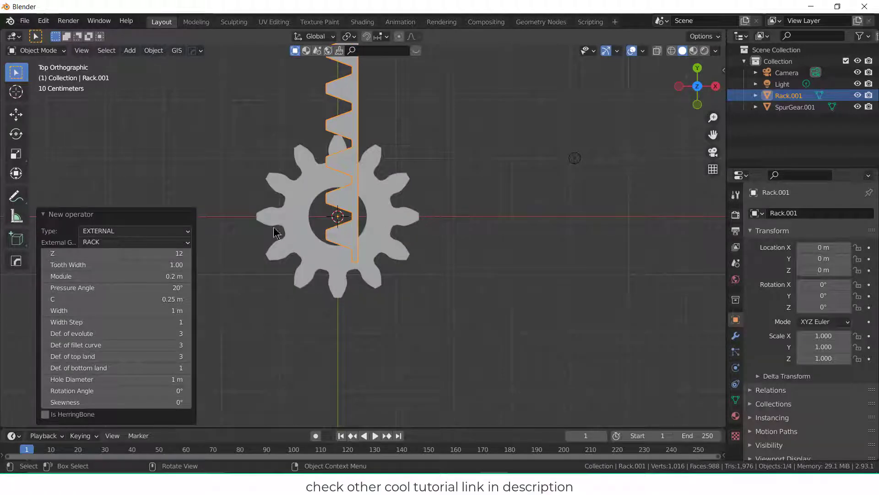
left_click(354, 202)
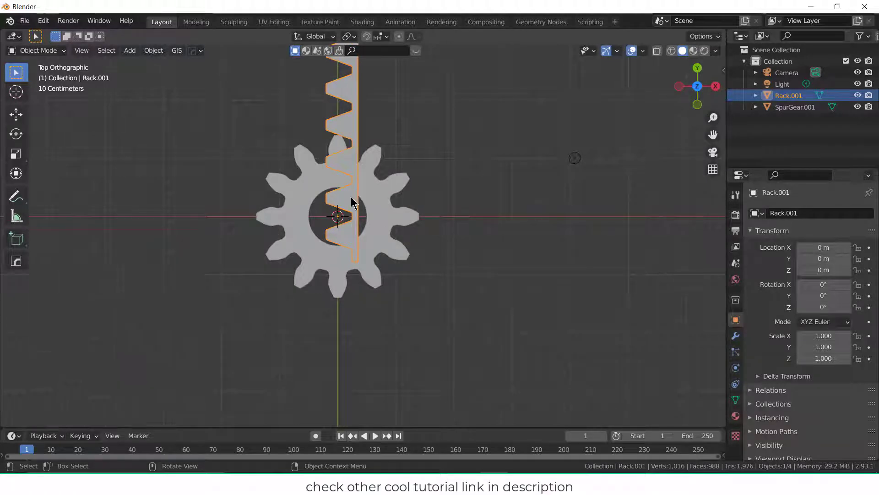
key("g")
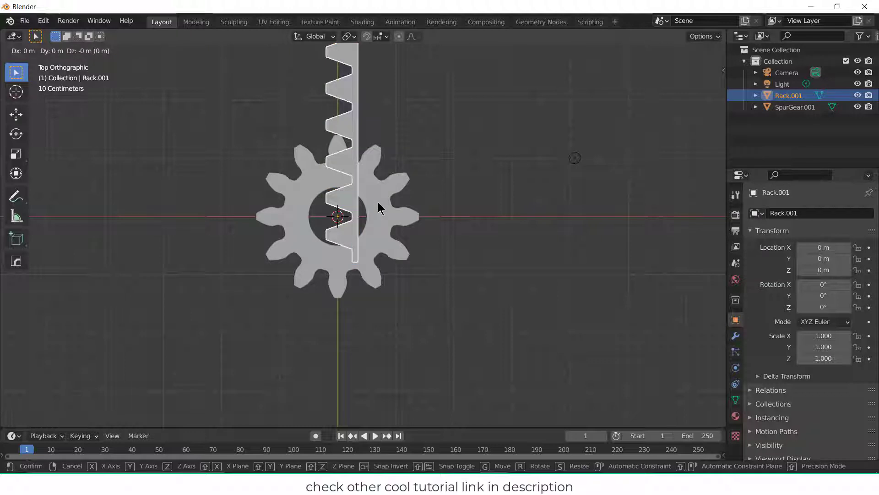
key("x")
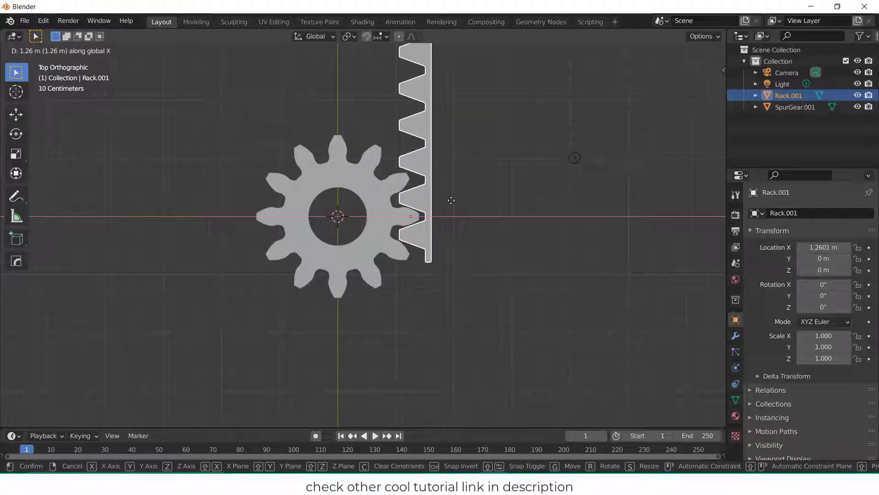
key("Escape")
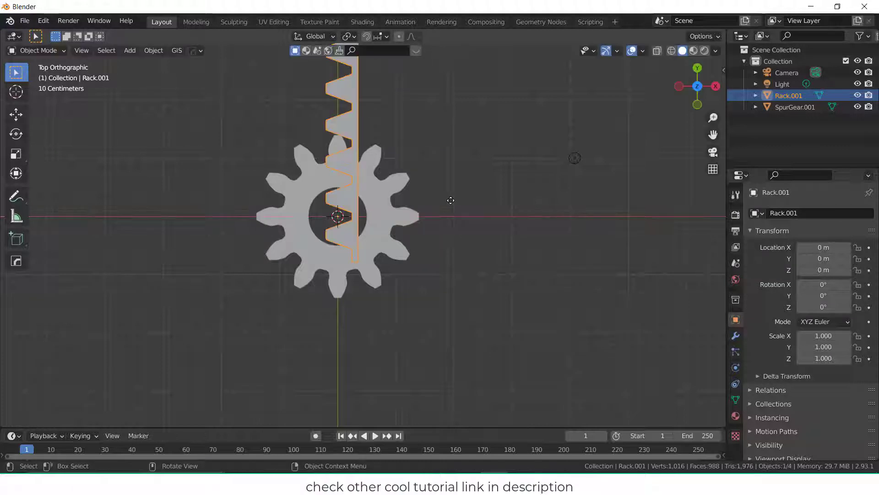
Step: Move the rack 1.22 m along the global X axis and check how its teeth mesh with the gear
type("gx")
type("1.2")
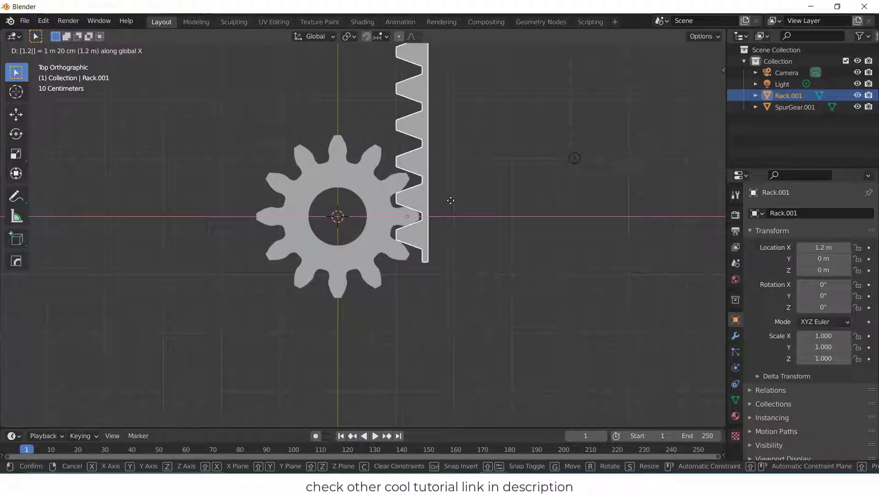
type("2")
key("Return")
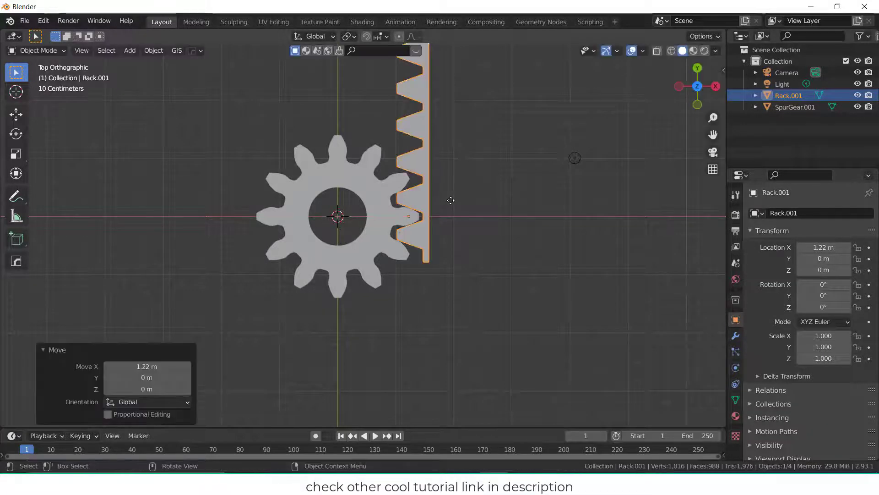
scroll(447, 201, "up", 6)
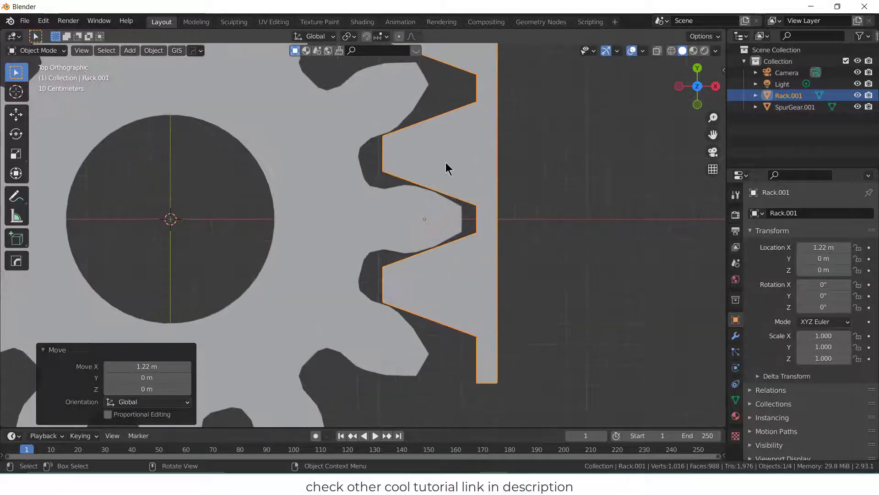
scroll(458, 190, "down", 7)
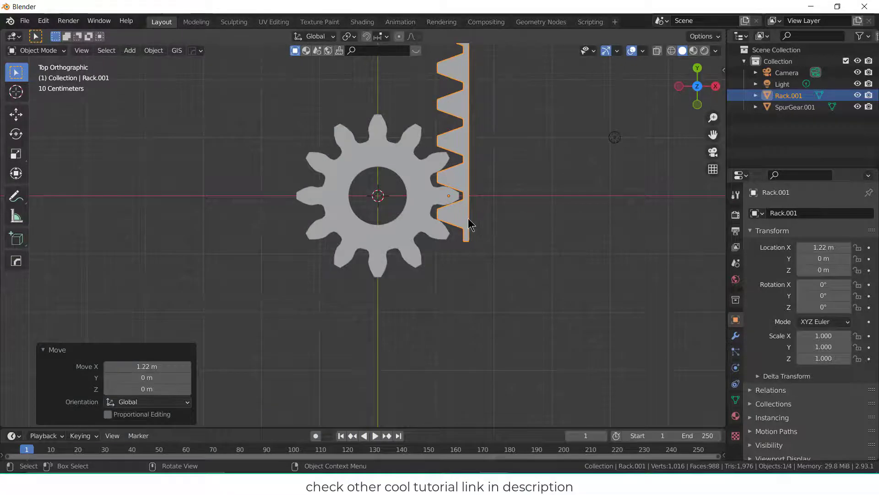
Step: Snap the 3D cursor midway between the upper and lower back vertices beside the rack's first tooth, then return to Object Mode in top view
middle_click_drag(468, 221, 531, 195)
left_click(531, 195)
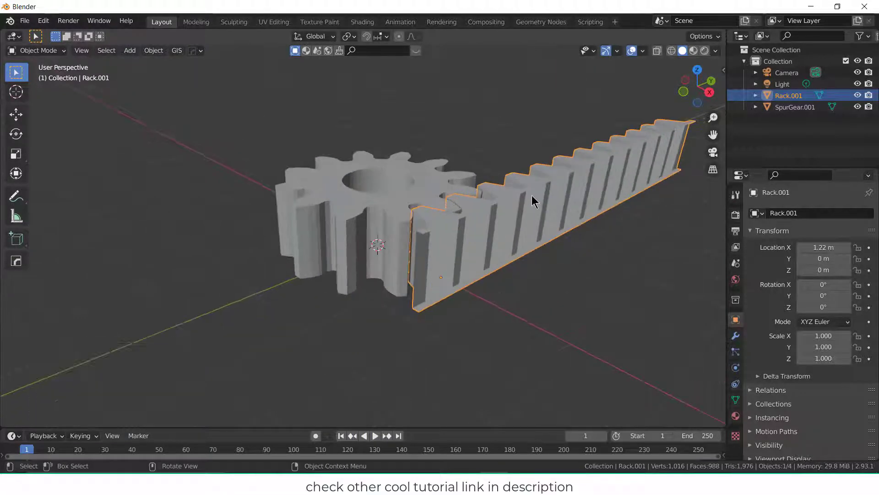
key("Tab")
scroll(452, 230, "up", 3)
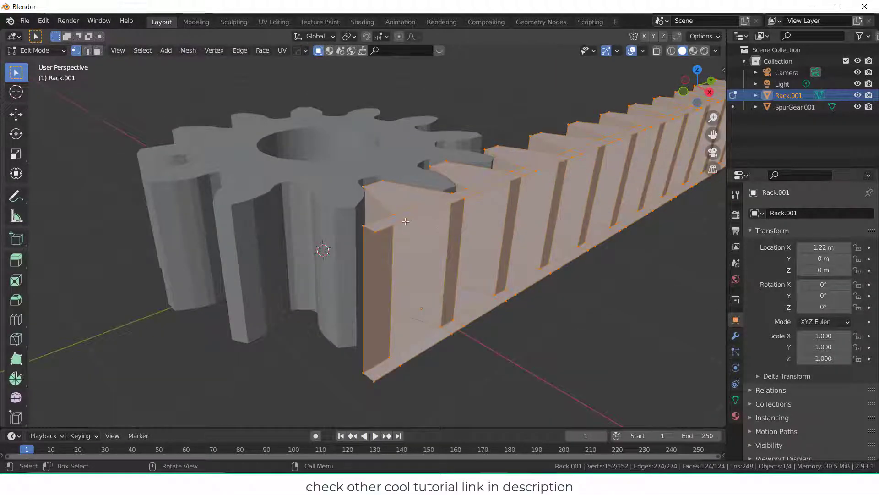
left_click(406, 221)
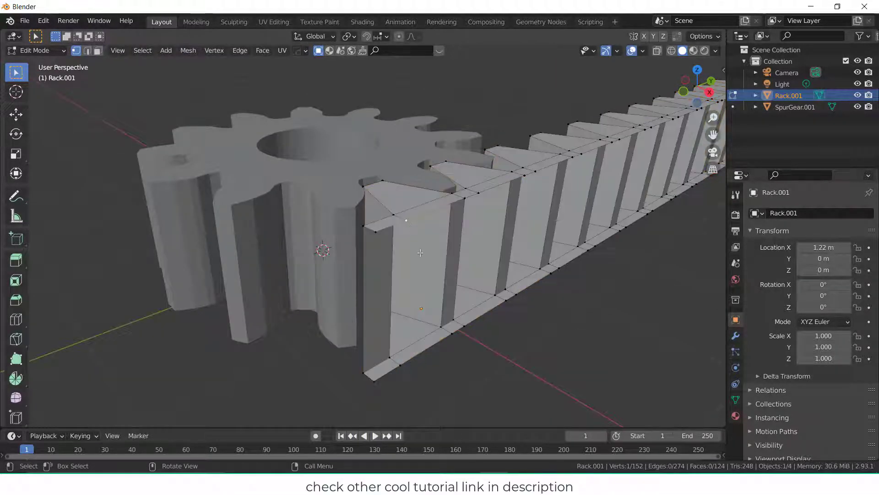
left_click(400, 365, "shift")
key("shift+s")
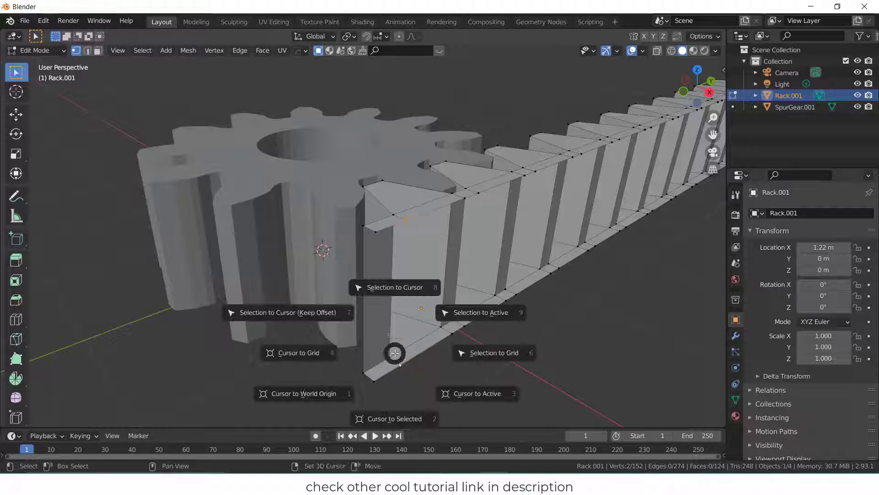
left_click(383, 419)
key("KP_7")
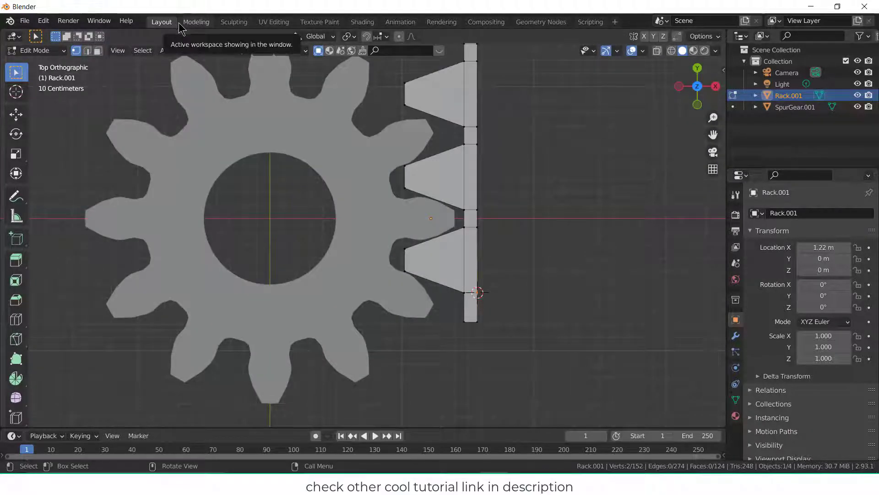
key("Tab")
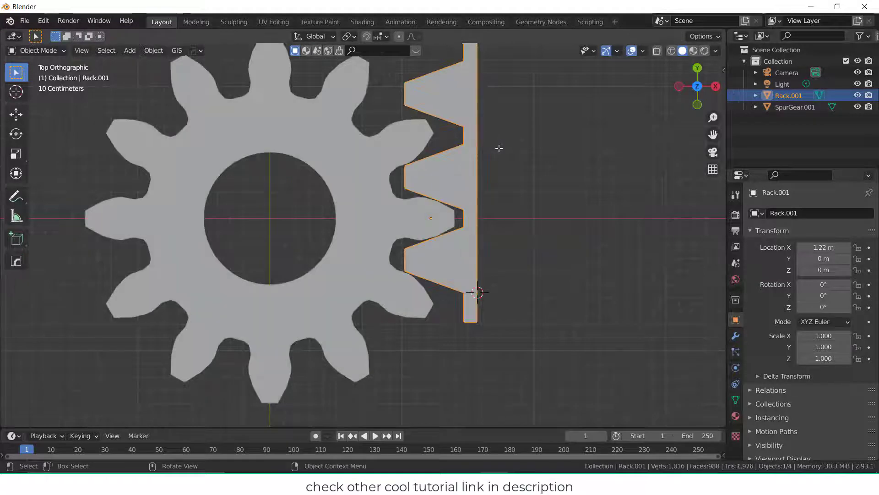
Step: Add a Plain Axes empty at the 3D cursor on the rack's back face
left_click(128, 52)
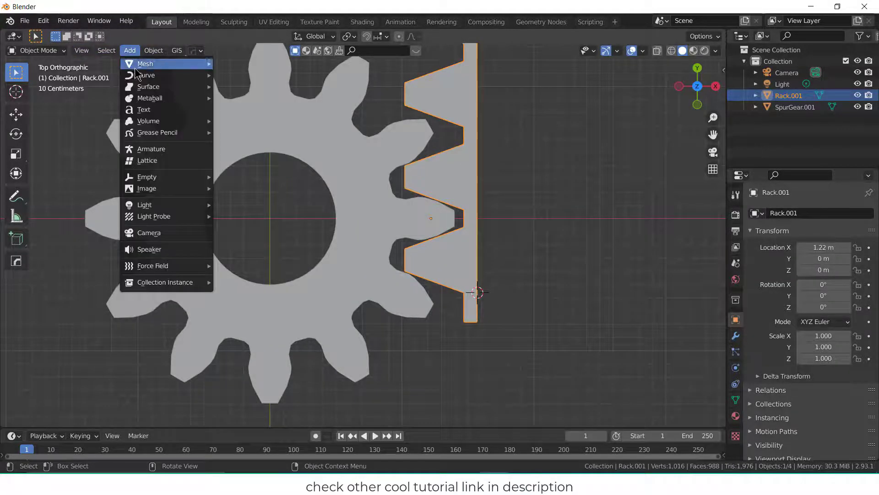
mouse_move(167, 176)
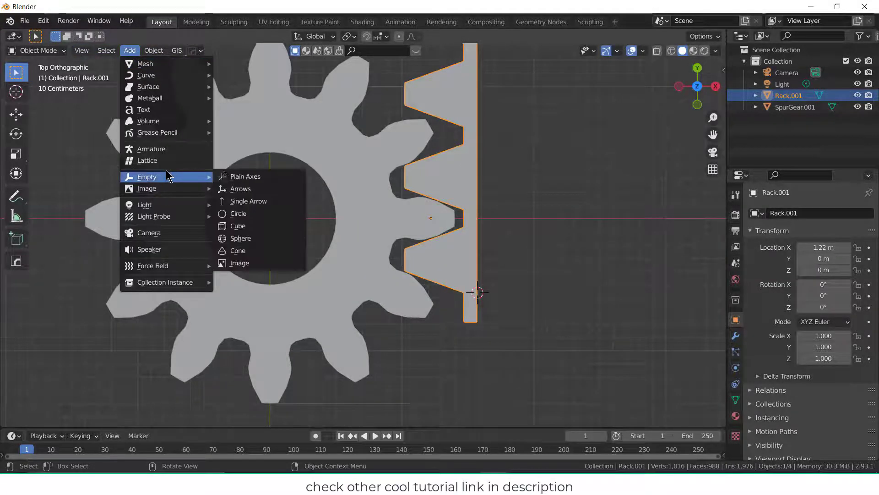
left_click(245, 178)
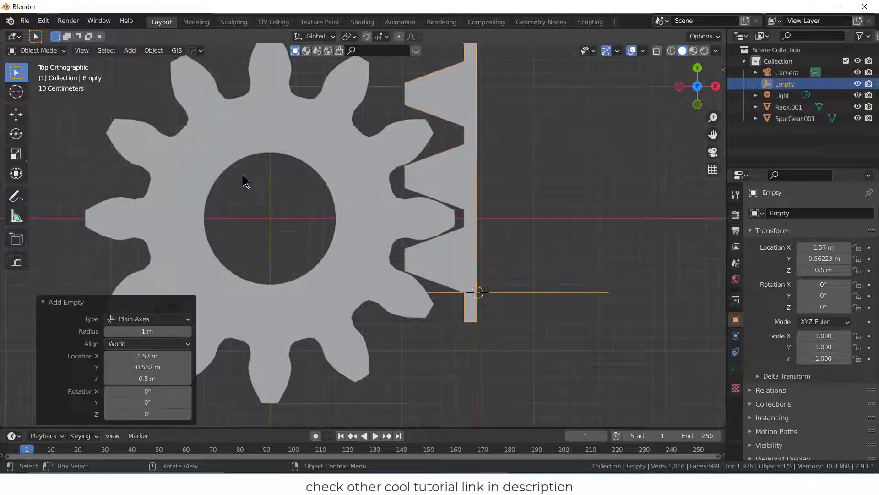
Step: Add a Mirror modifier on the X axis to the rack, using Empty as the mirror object
left_click(462, 242)
left_click(735, 337)
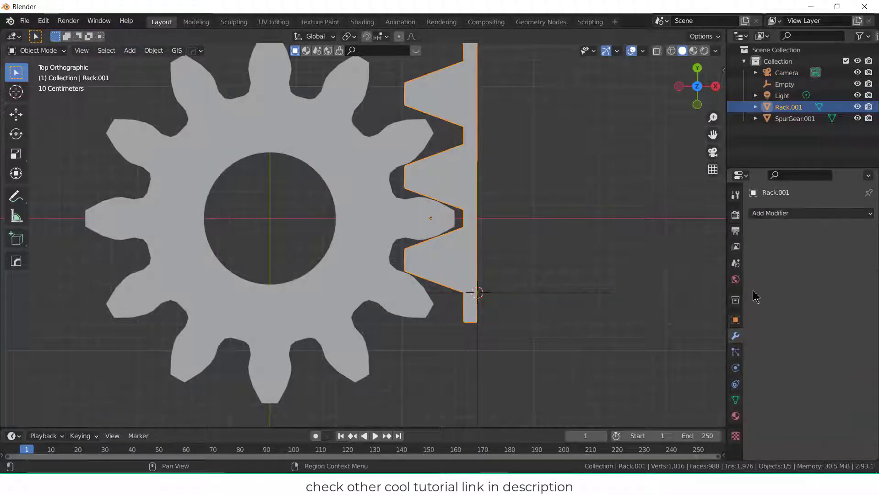
left_click(808, 210)
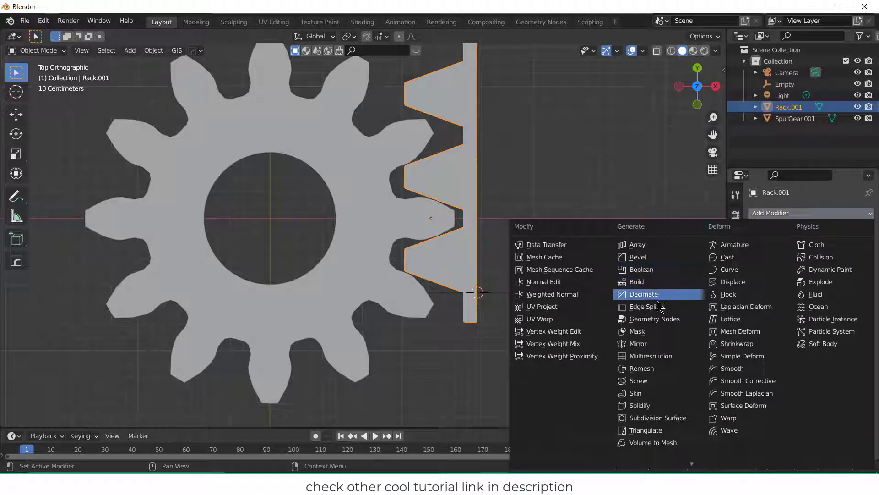
left_click(641, 344)
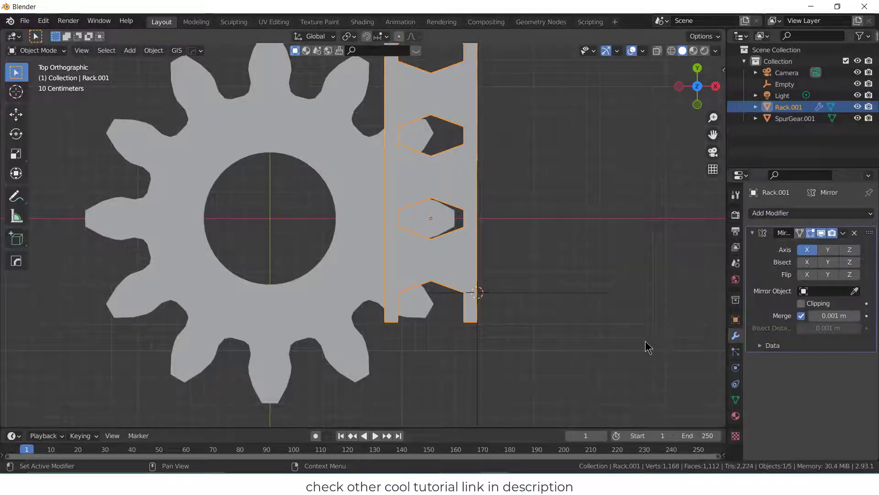
left_click(833, 292)
left_click(814, 317)
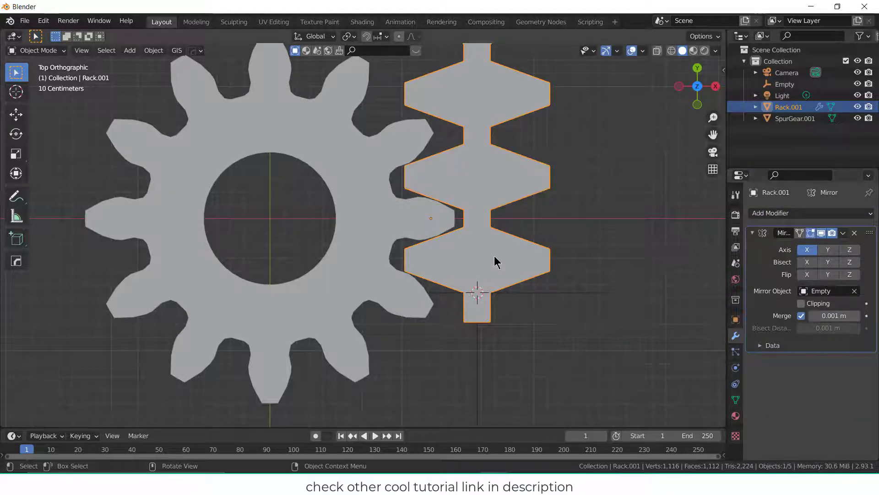
Step: Apply the rack's Mirror modifier and deselect the rack
scroll(513, 243, "down", 8)
scroll(493, 136, "down", 2)
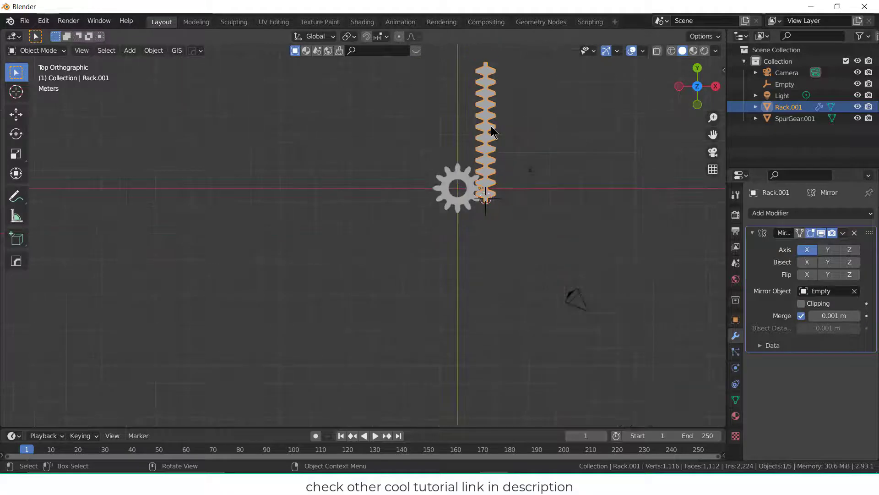
scroll(492, 135, "up", 6)
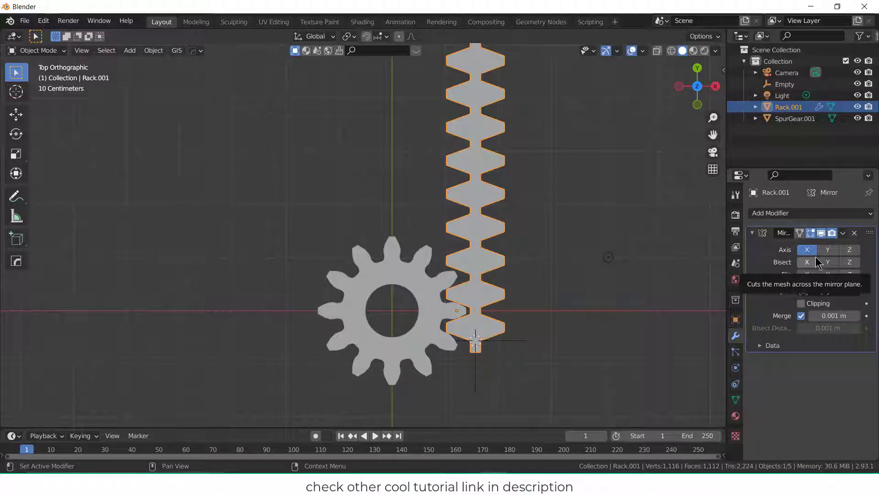
left_click(843, 233)
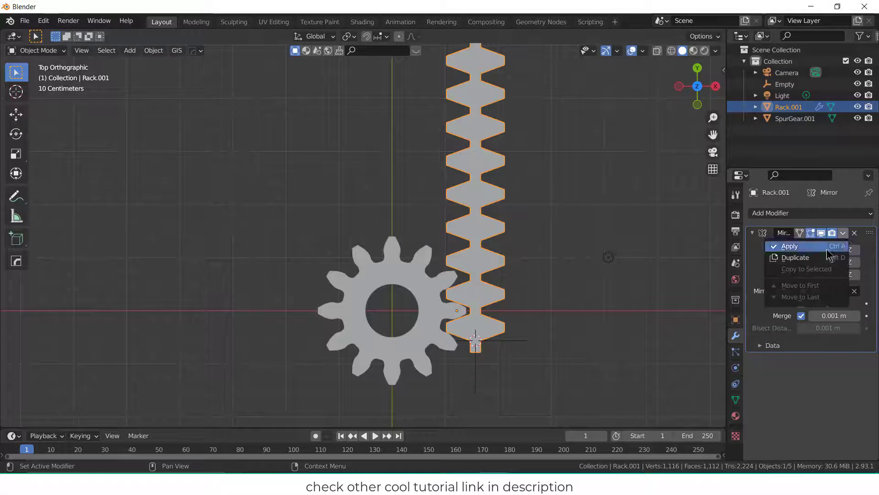
left_click(829, 247)
left_click(554, 302)
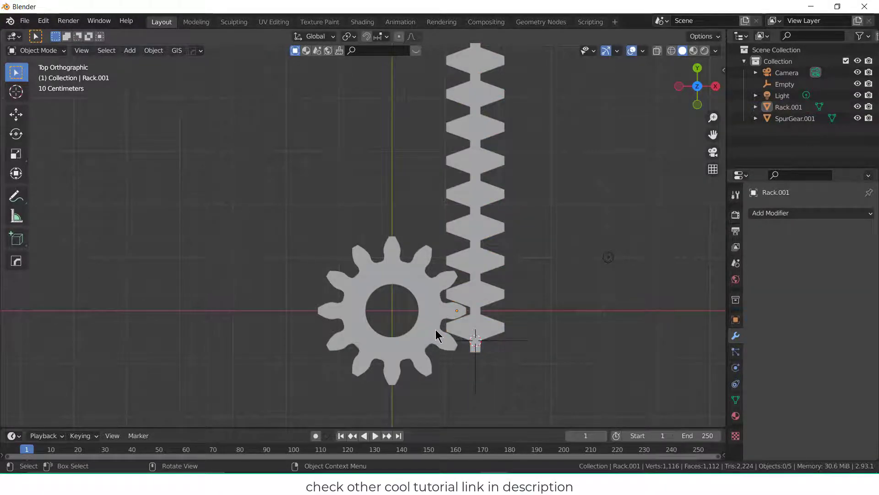
Step: Select the spur gear that meshes with the rack
scroll(436, 329, "up", 2)
scroll(436, 327, "down", 2)
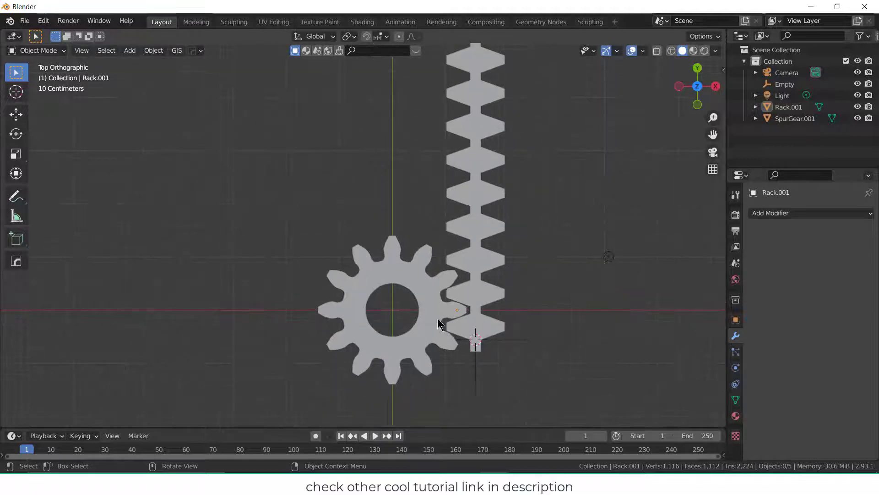
left_click(456, 309)
left_click(779, 214)
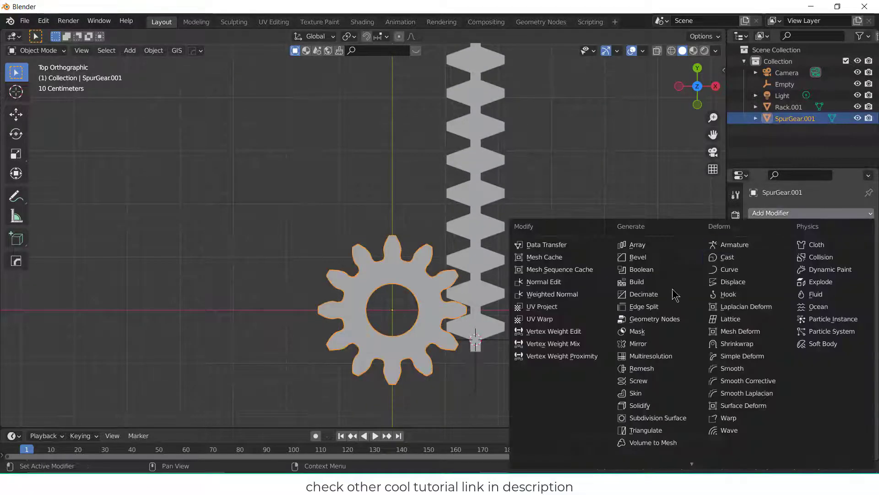
left_click(652, 331)
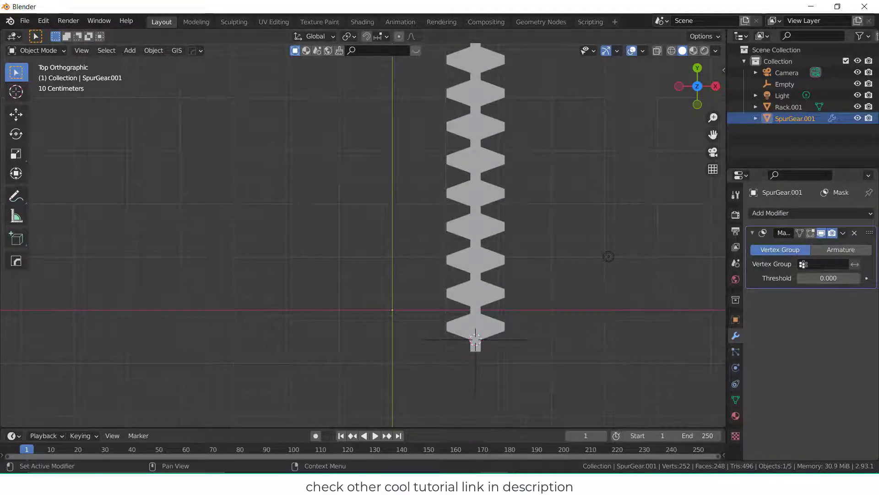
left_click(854, 233)
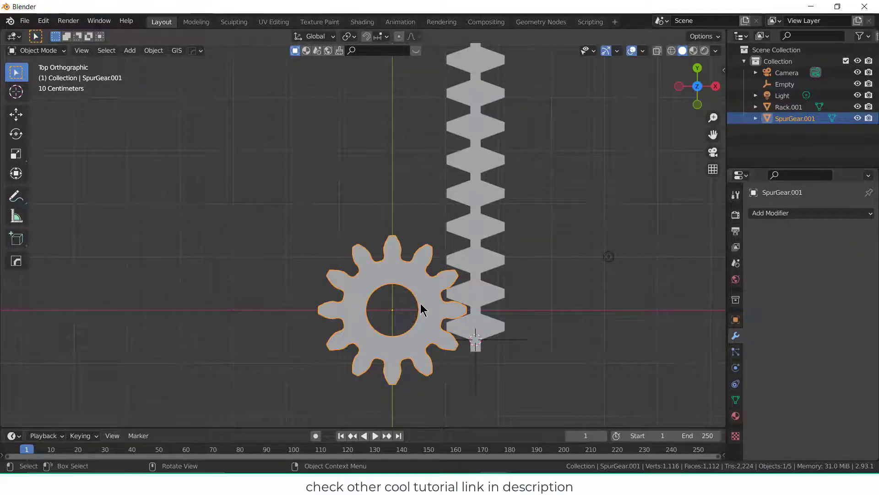
Step: Mirror the spur gear across the rack with an X-axis Mirror modifier that uses Empty as the mirror object
left_click(776, 214)
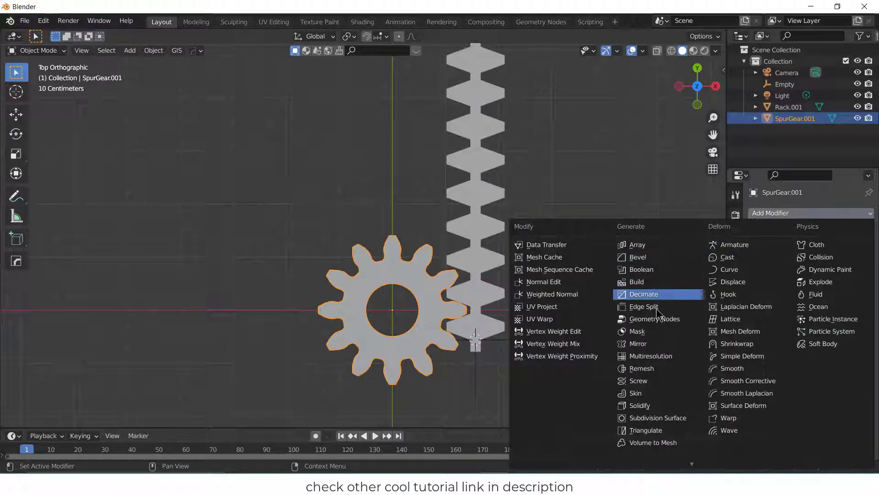
left_click(638, 344)
left_click(827, 291)
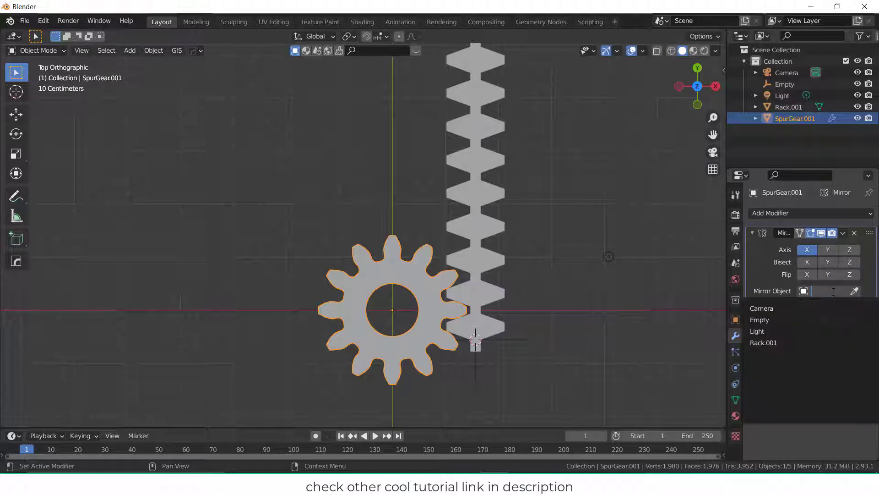
left_click(819, 317)
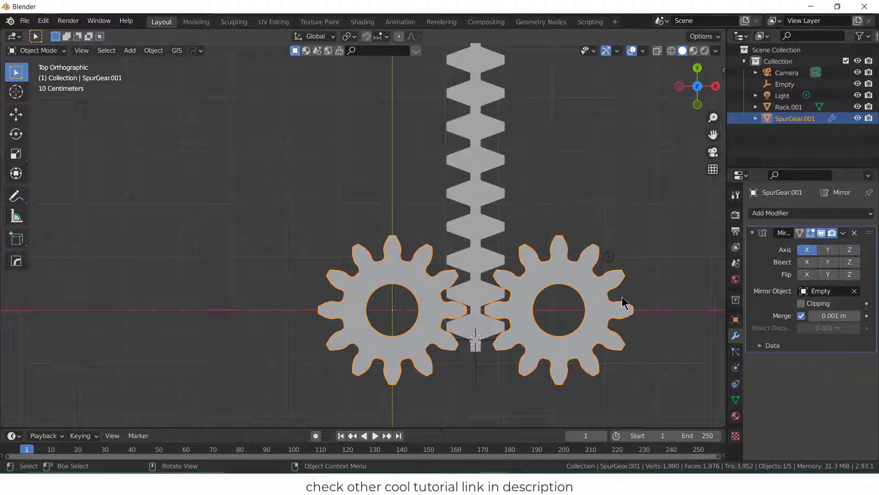
left_click(620, 201)
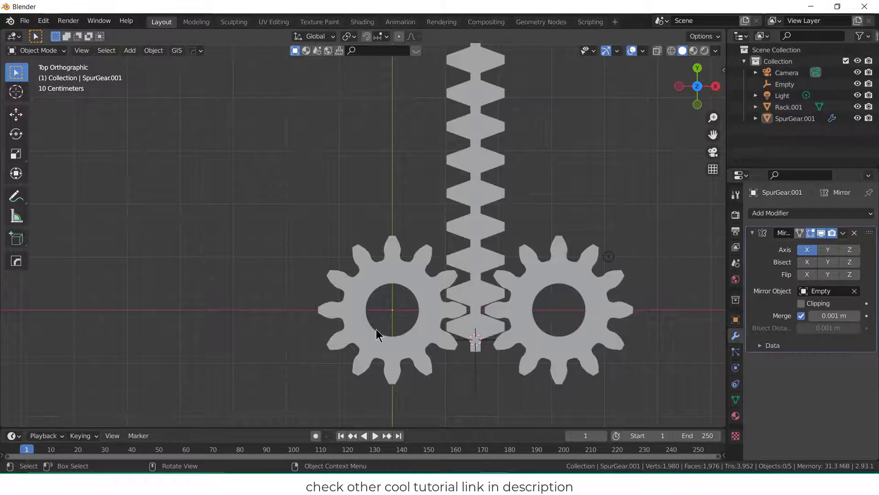
Step: Snap the 3D cursor to the world origin at the original gear's centre
scroll(503, 238, "down", 3)
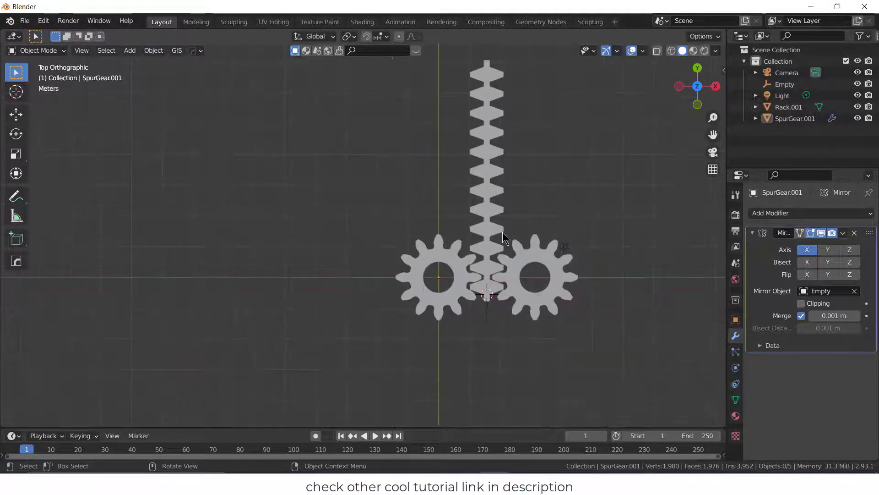
scroll(517, 307, "up", 3)
middle_click_drag(518, 307, 468, 212, "shift")
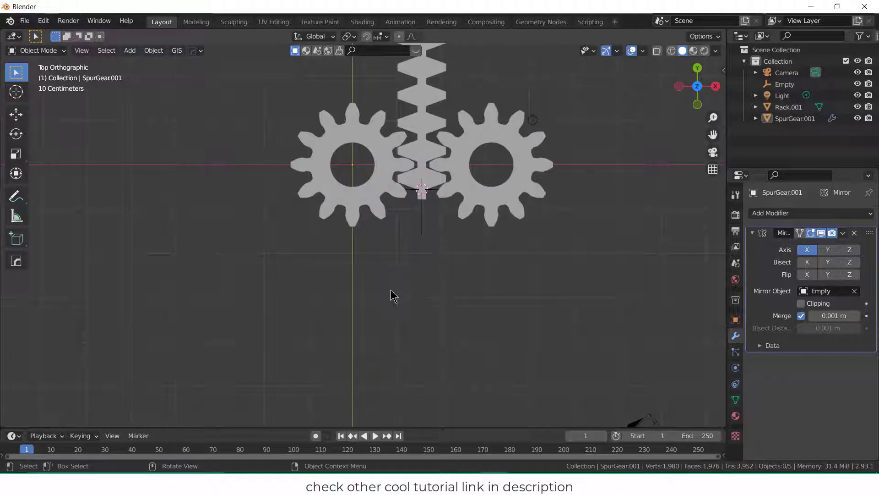
key("shift+s")
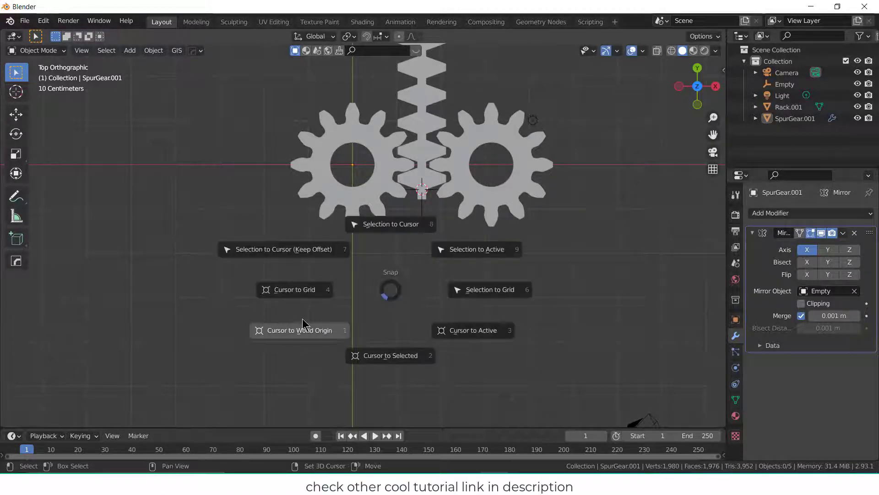
left_click(301, 338)
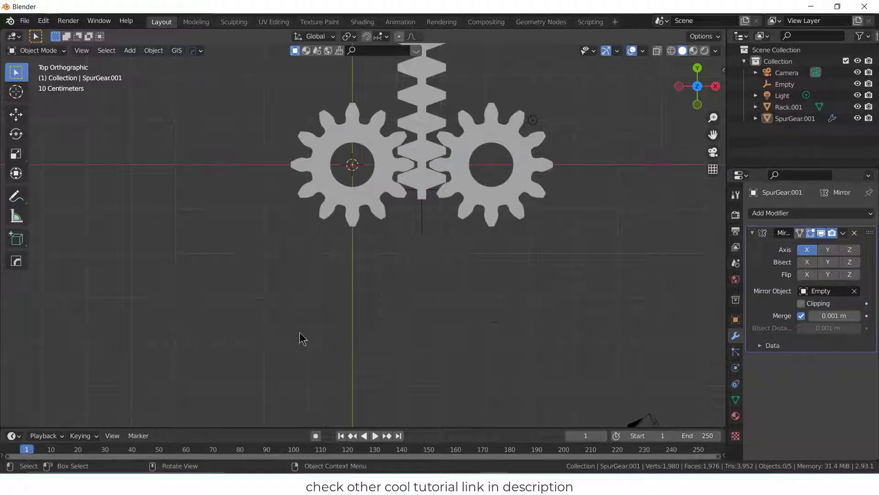
Step: Add a 32-vertex mesh circle of 1 m radius at the 3D cursor and raise it about 1.14 m along global Z
left_click(130, 50)
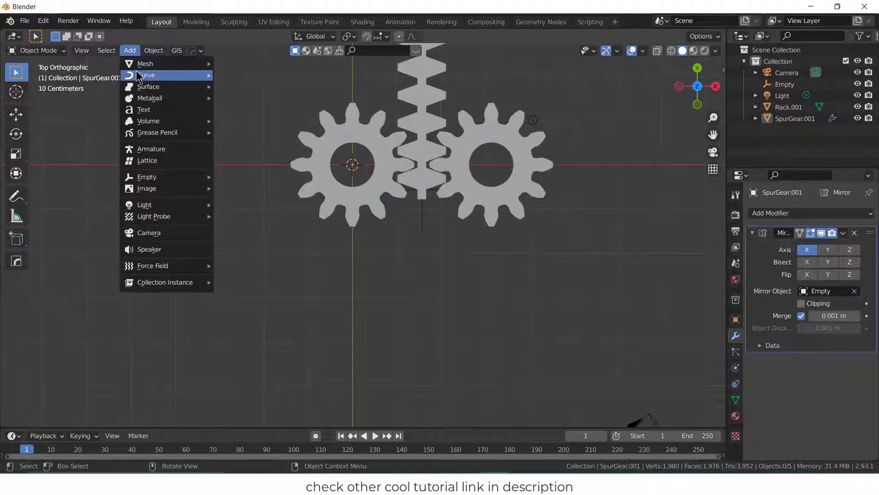
mouse_move(145, 63)
left_click(268, 86)
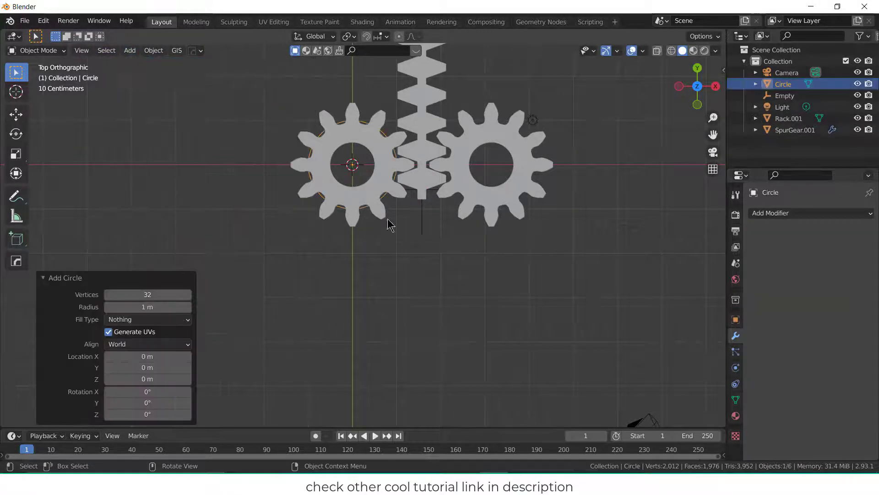
middle_click_drag(386, 222, 486, 173)
key("g")
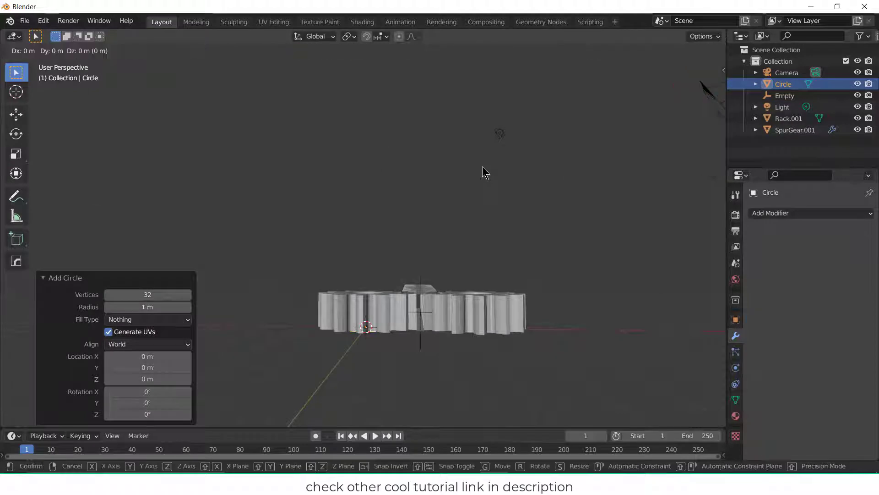
key("z")
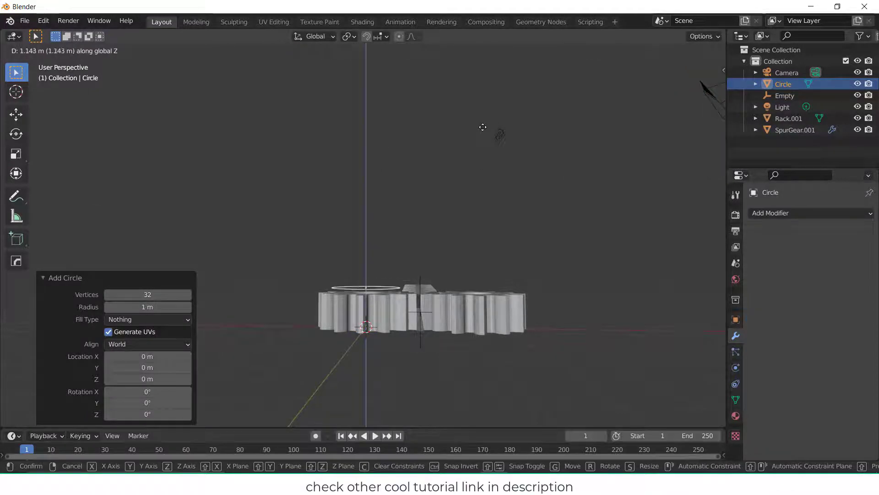
left_click(484, 131)
Step: In top view, scale the circle to about 0.8 so it lies between the gear's hole and its teeth
key("KP_7")
scroll(368, 136, "down", 2)
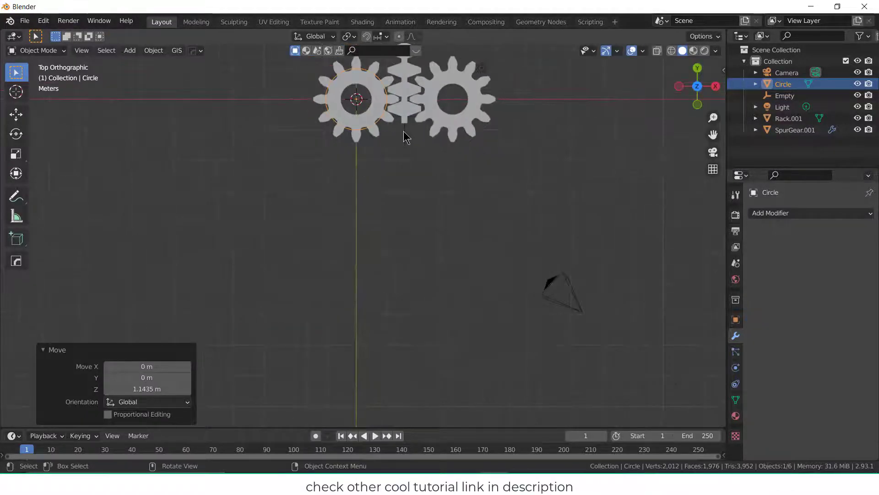
middle_click_drag(403, 130, 407, 161, "shift")
scroll(380, 148, "up", 3)
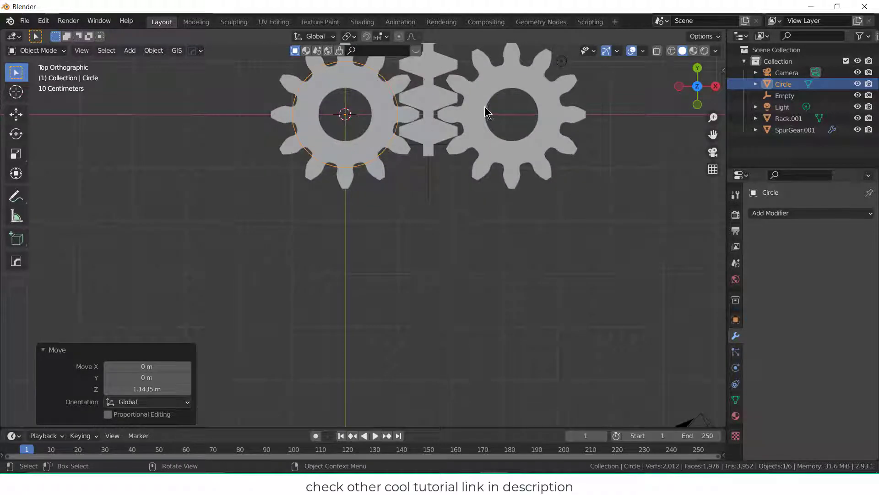
key("s")
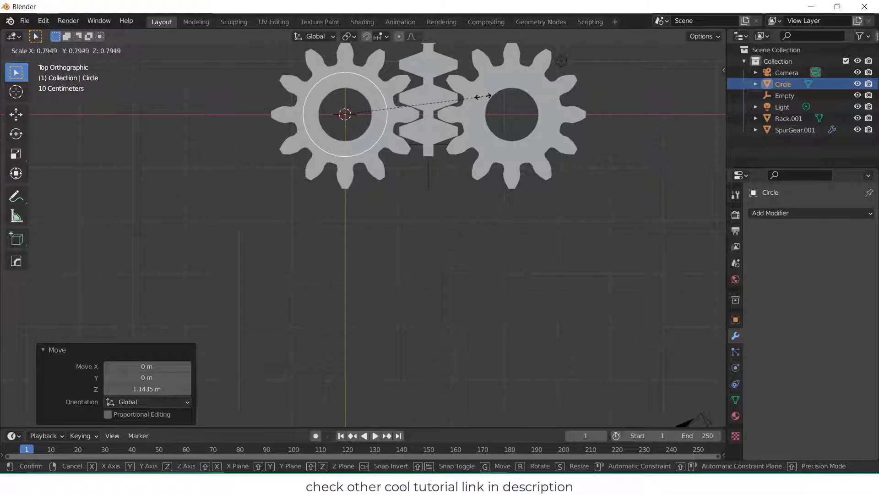
left_click(481, 97)
Step: In Edit Mode, delete the circle's vertices below the X axis, keeping the upper semicircle
key("Tab")
scroll(375, 133, "up", 2)
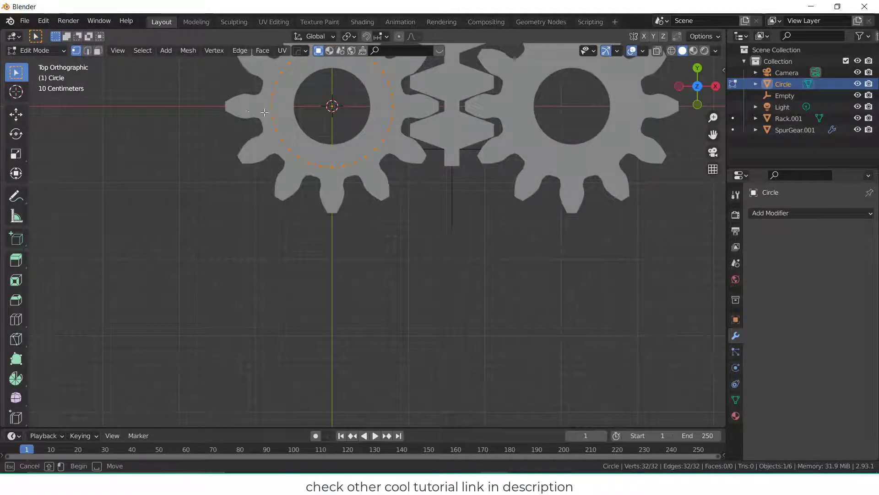
left_click_drag(246, 112, 409, 195)
key("x")
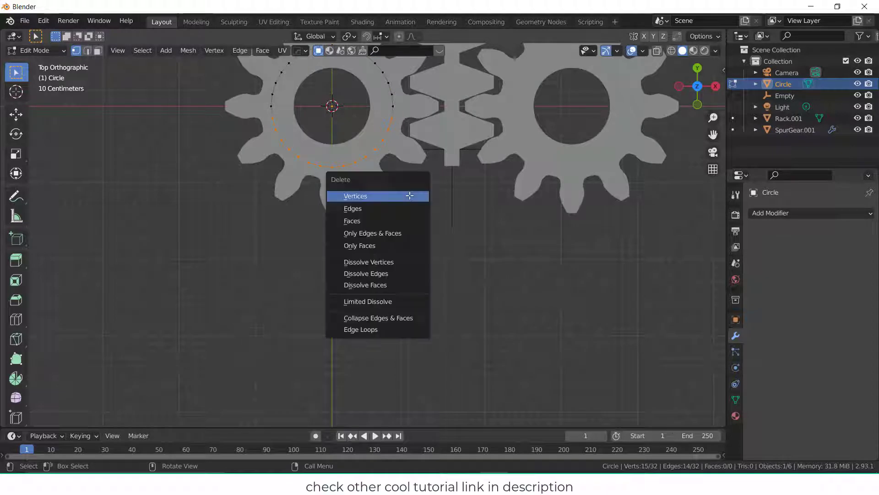
left_click(410, 197)
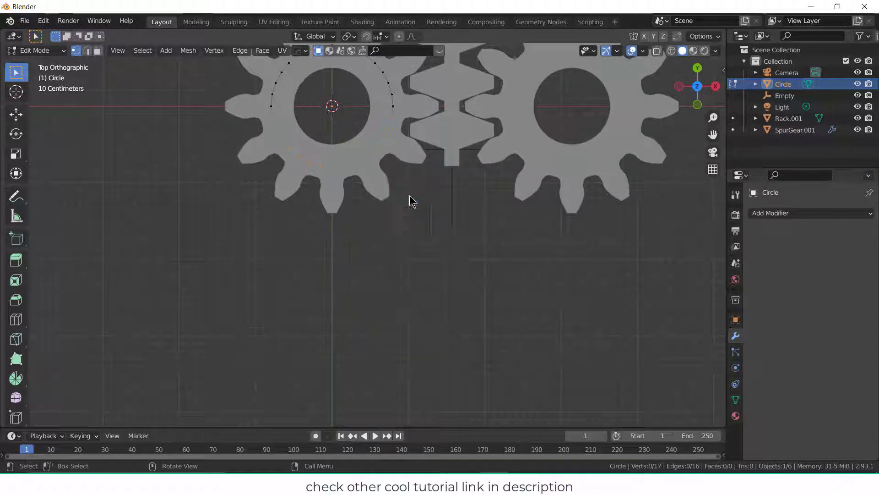
Step: With increment snapping enabled, extrude the semicircle's two end vertices about 2 m down along the negative Y axis
left_click(367, 36)
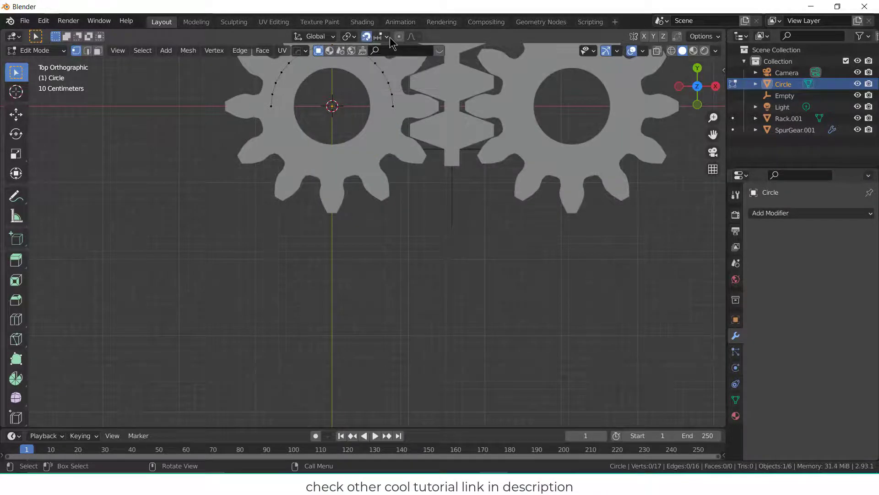
left_click(387, 37)
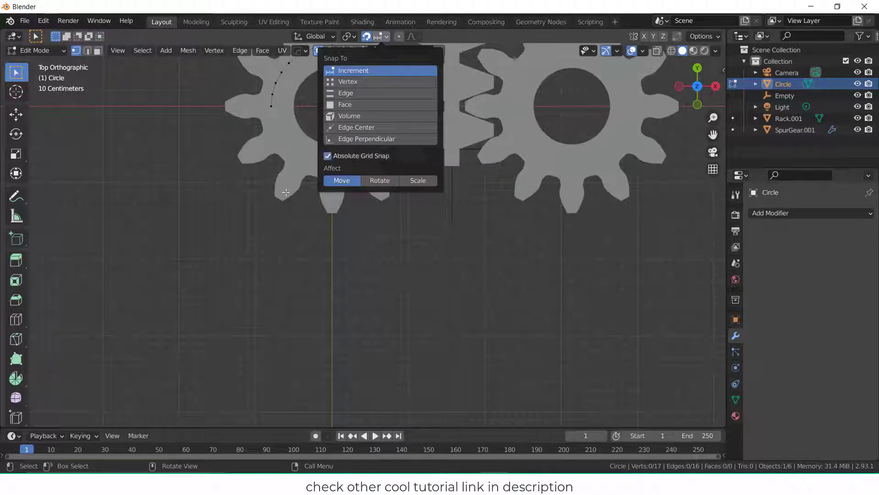
key("b")
left_click_drag(273, 107, 396, 137)
scroll(425, 180, "down", 2)
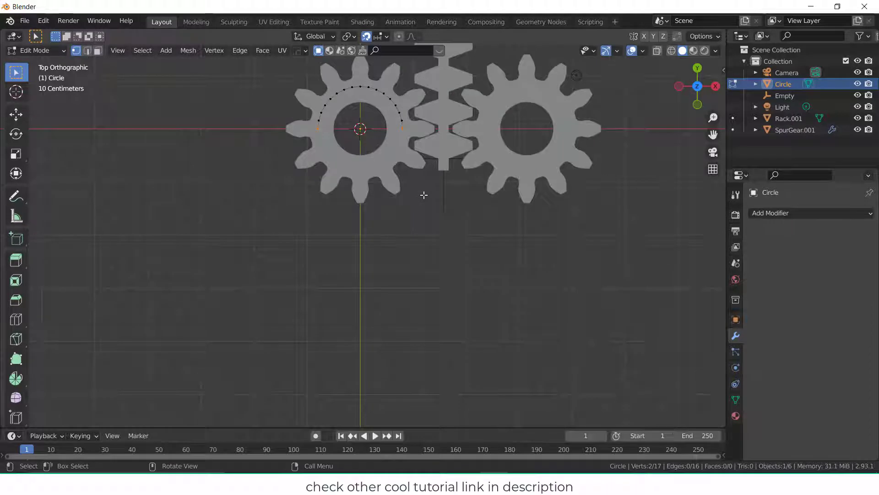
key("e")
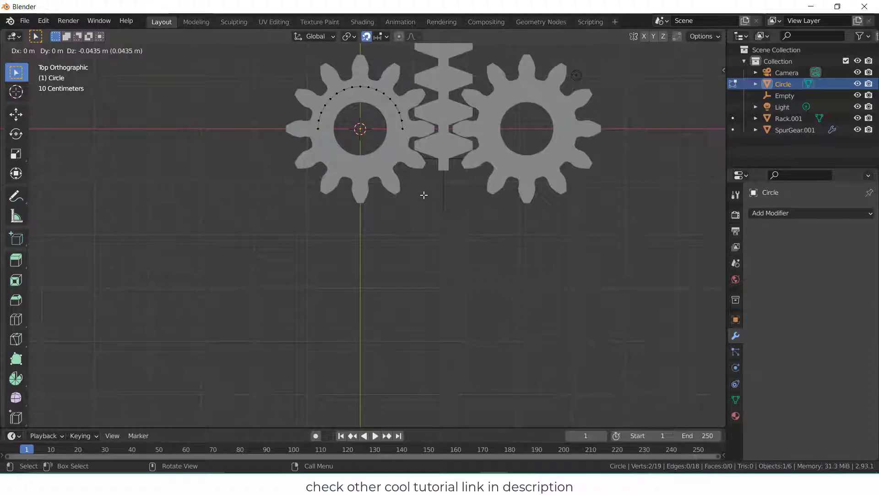
key("y")
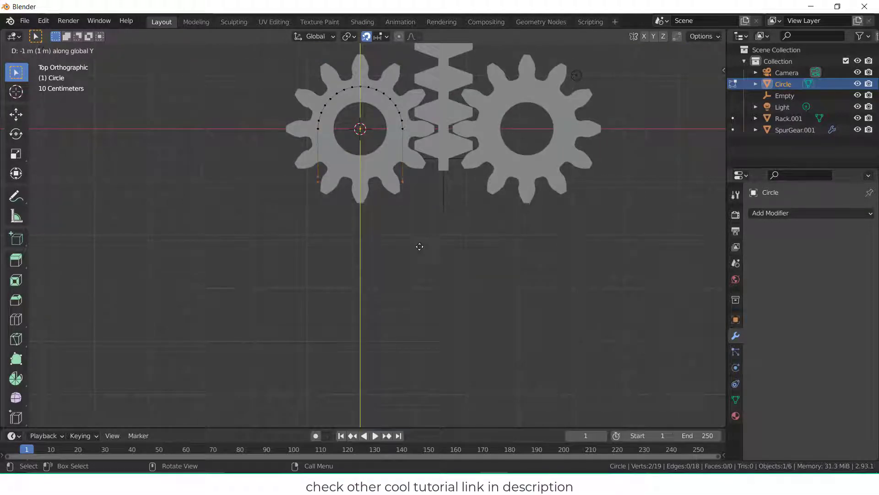
left_click(418, 300)
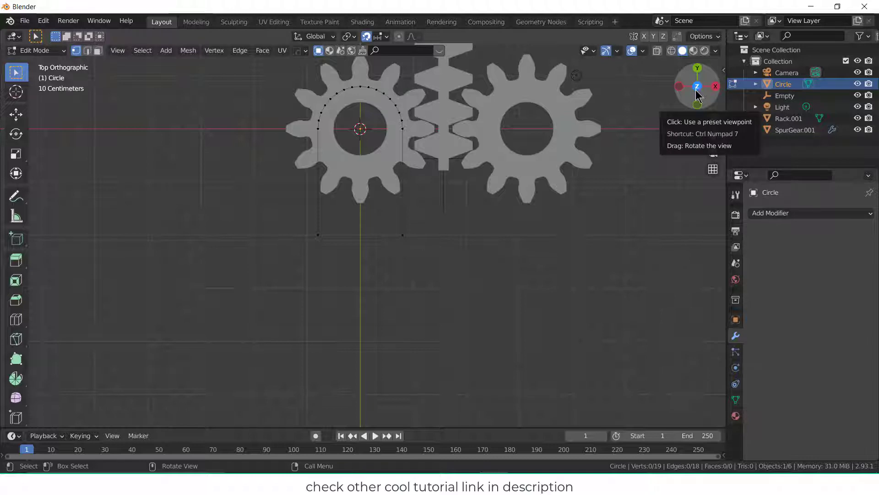
Step: Outline the gripper jaw by extruding the inner side's end vertex about 0.8 m along X, -3.3 m along Y and -0.7 m along X
left_click(401, 235)
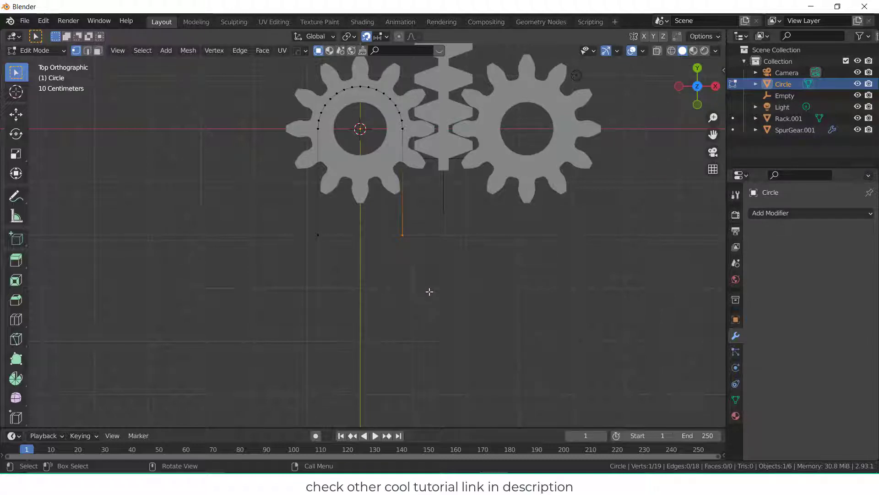
key("e")
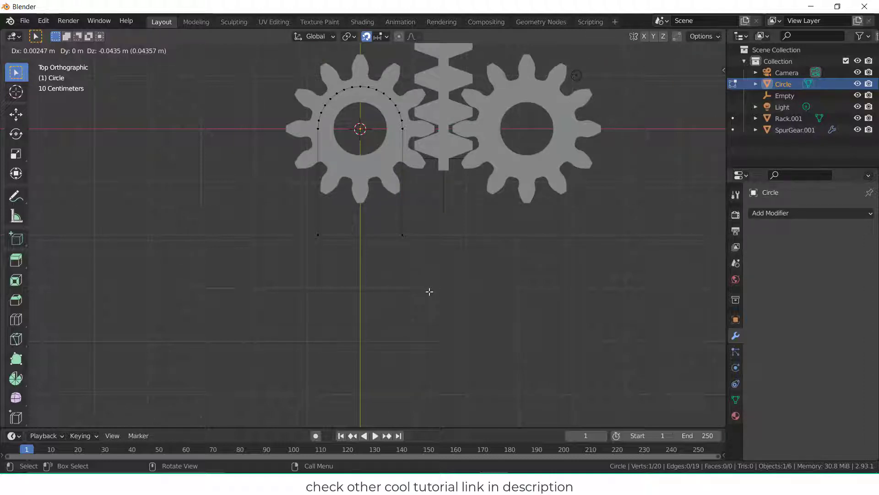
key("x")
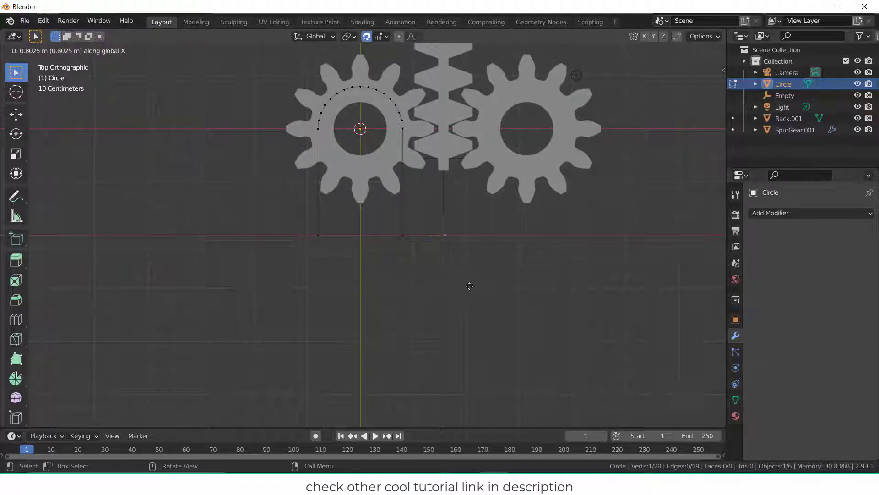
left_click(470, 285)
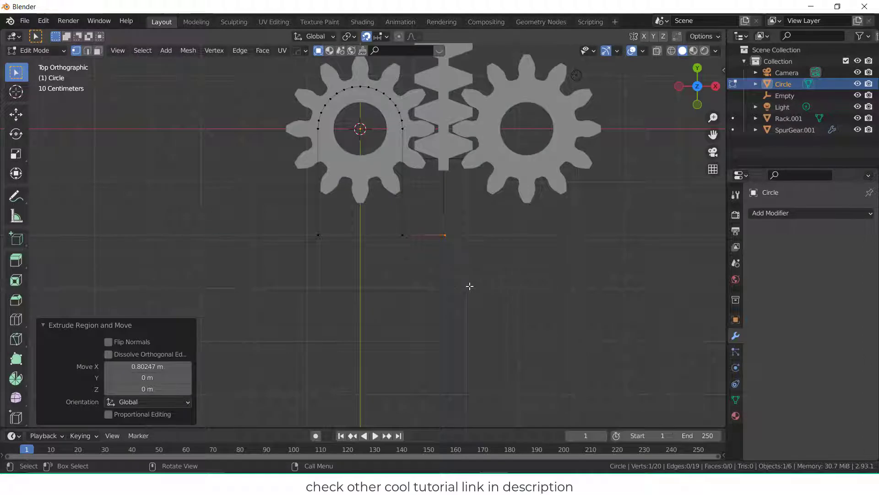
key("e")
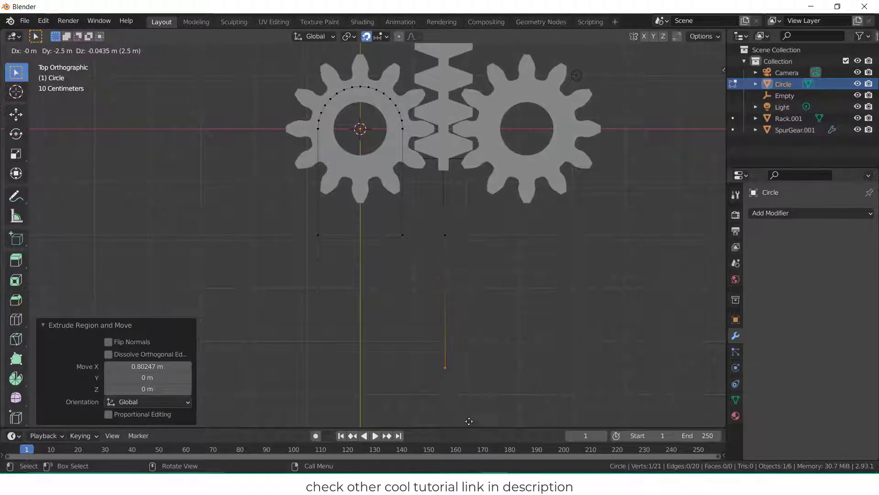
key("y")
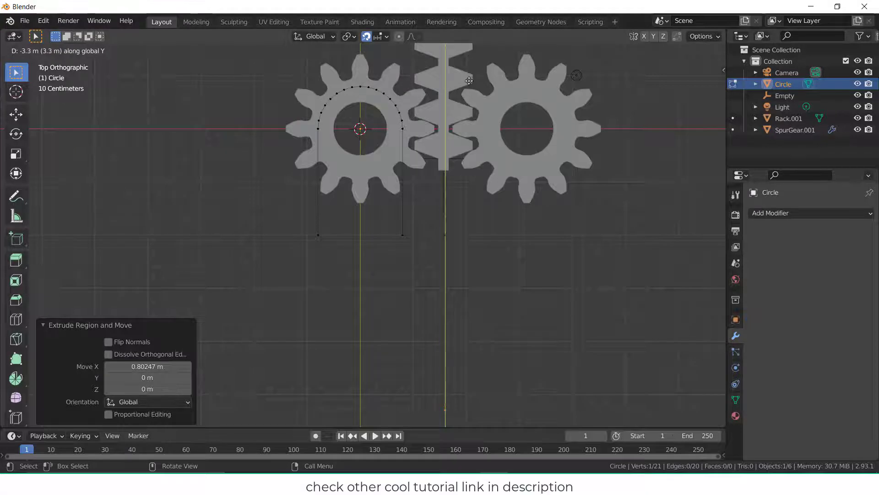
left_click(470, 80)
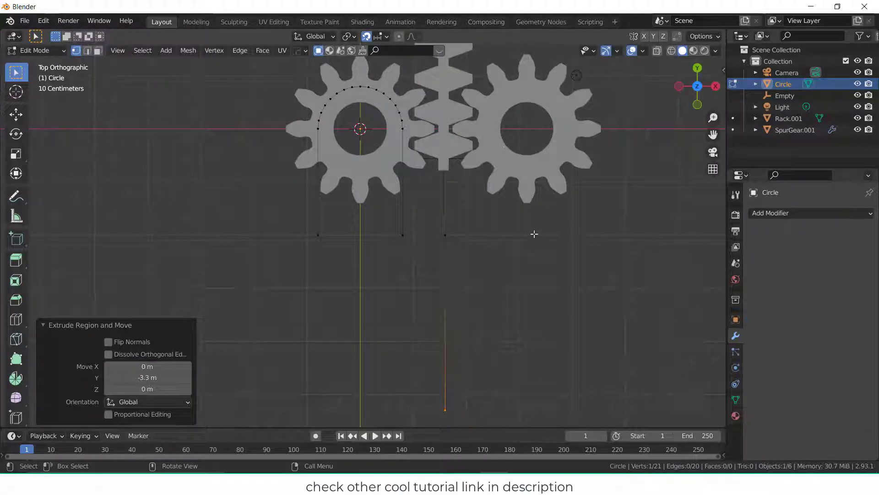
key("e")
key("x")
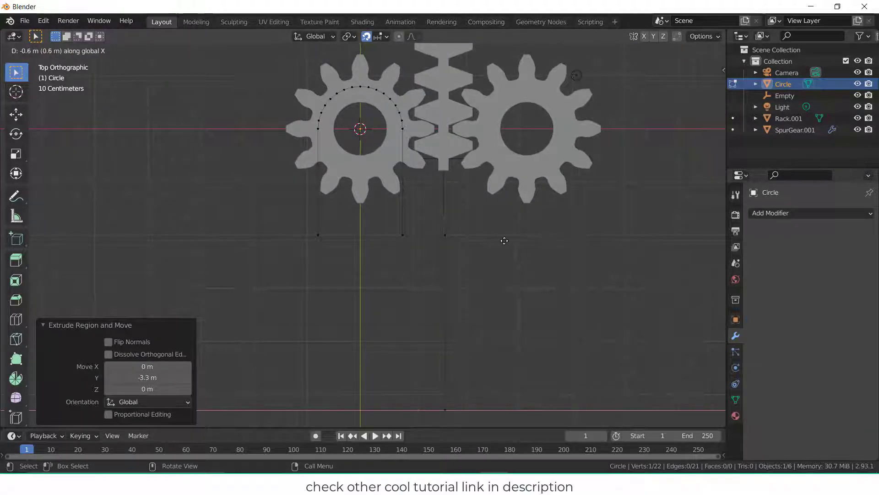
left_click(504, 241)
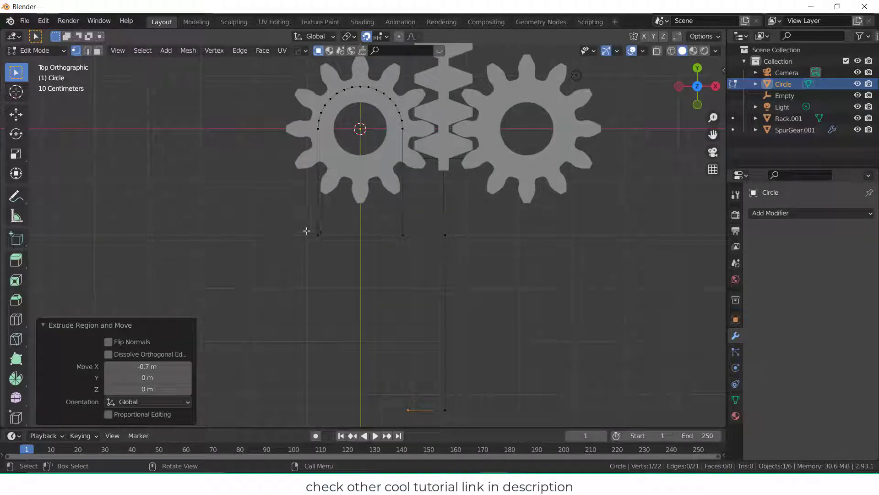
Step: Close the arm outline with an edge from the jaw's tip to the outer side's end vertex and fill it with a face
left_click(318, 235, "shift")
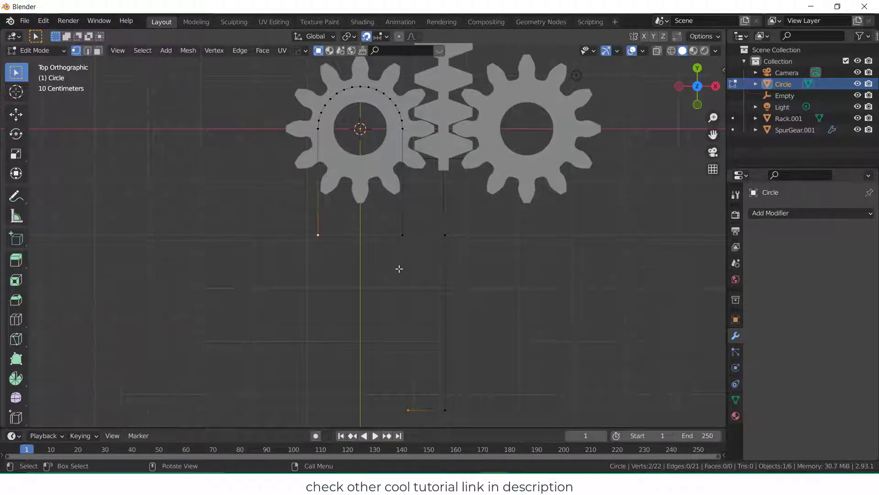
key("f")
key("alt+a")
key("a")
key("f")
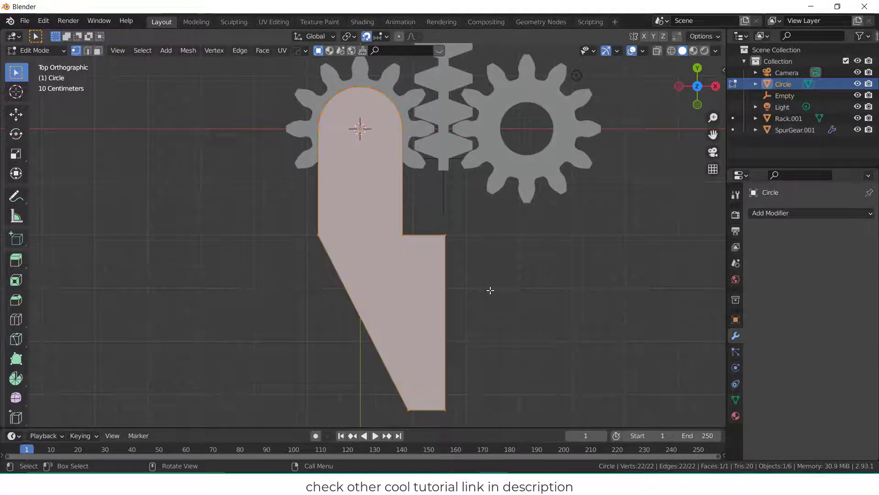
middle_click_drag(497, 289, 556, 142)
key("e")
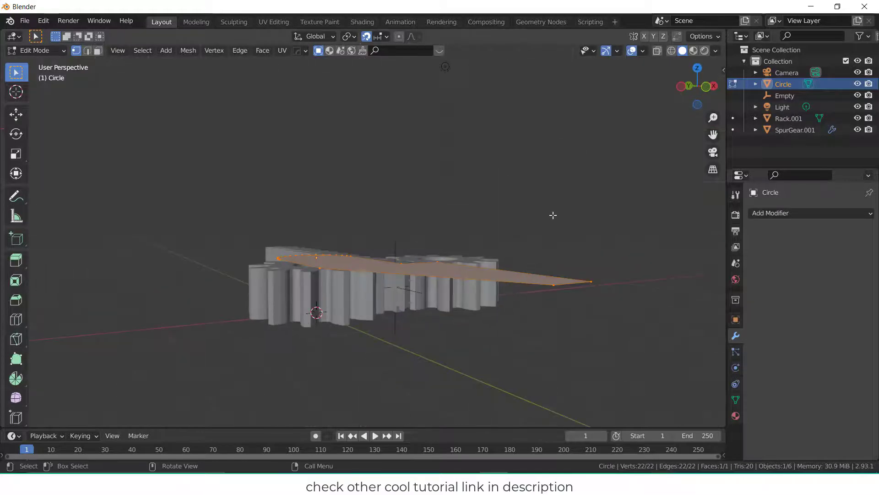
key("z")
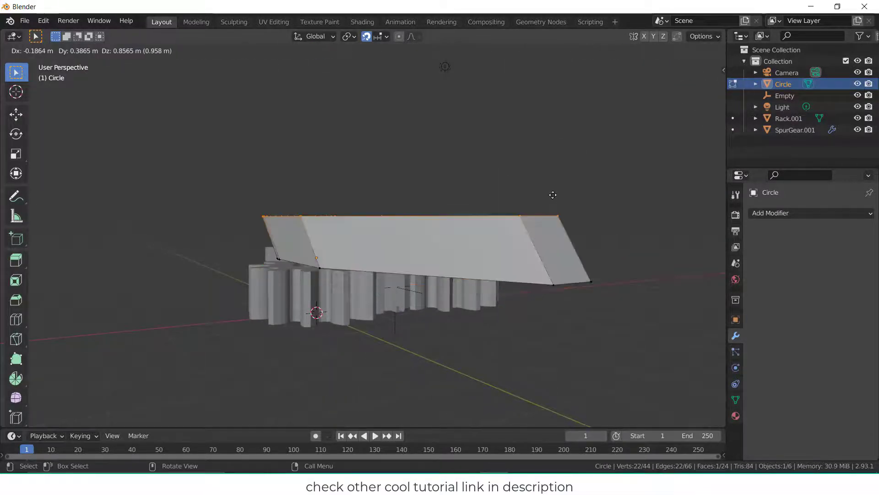
key("z")
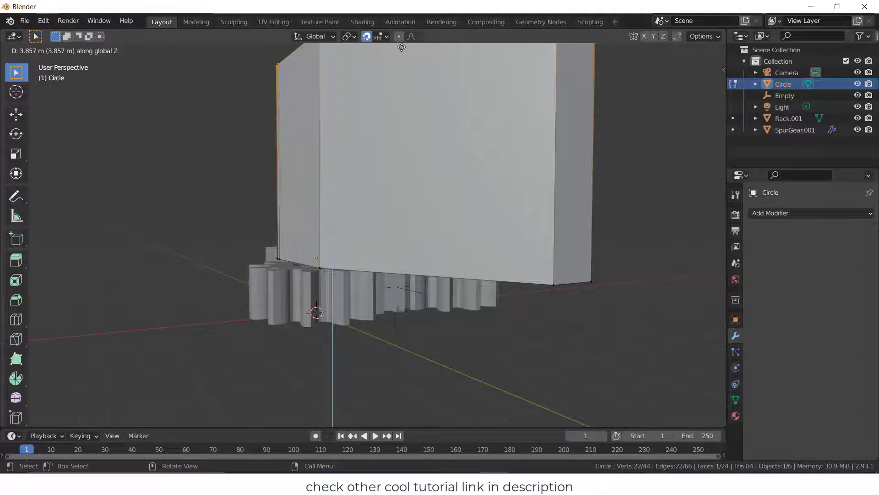
key("Escape")
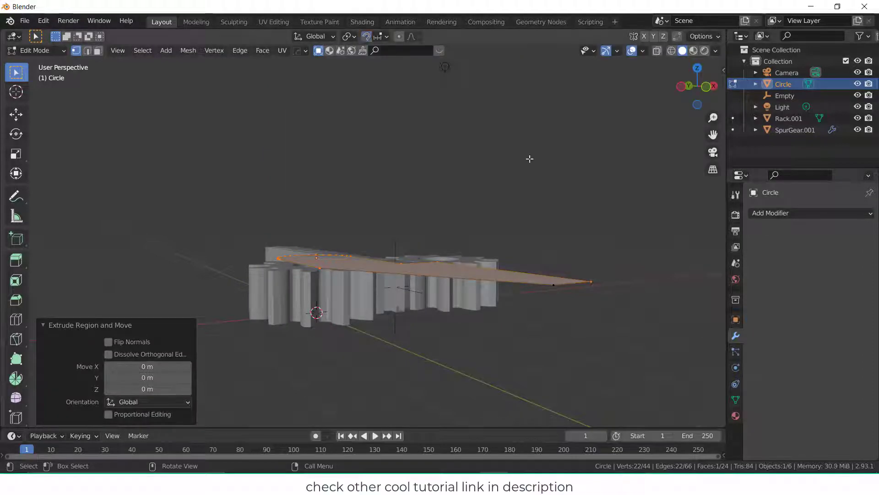
Step: With snapping off, extrude the arm's face about 0.49 m along global Z to give it thickness
key("e")
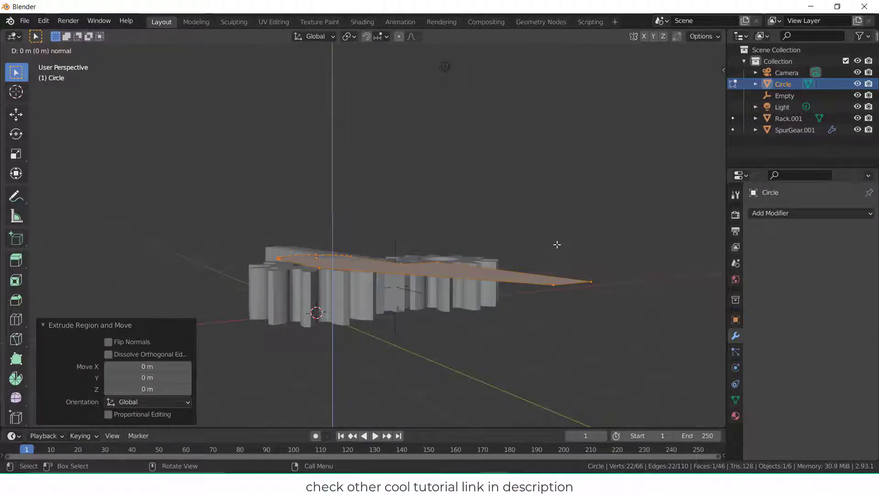
key("z")
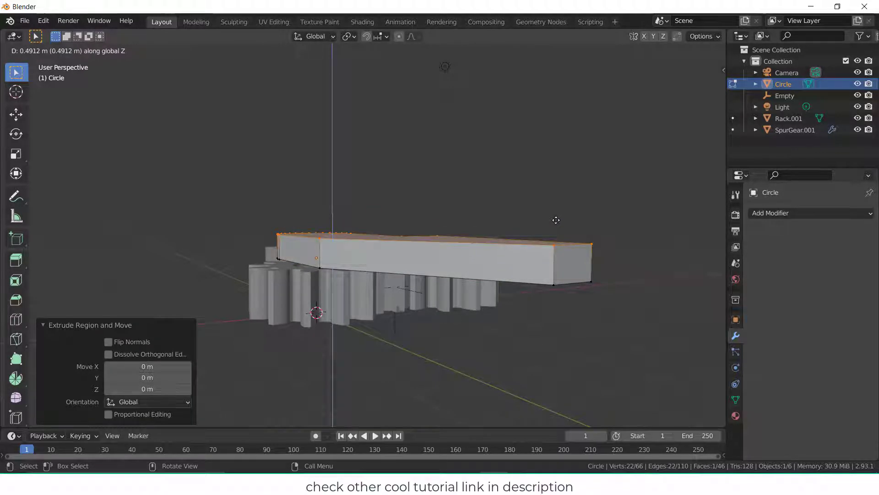
left_click(556, 220)
Step: In wireframe top view, add a 32-vertex mesh cylinder at the 3D cursor in Object Mode and scale it to about 0.454
key("KP_7")
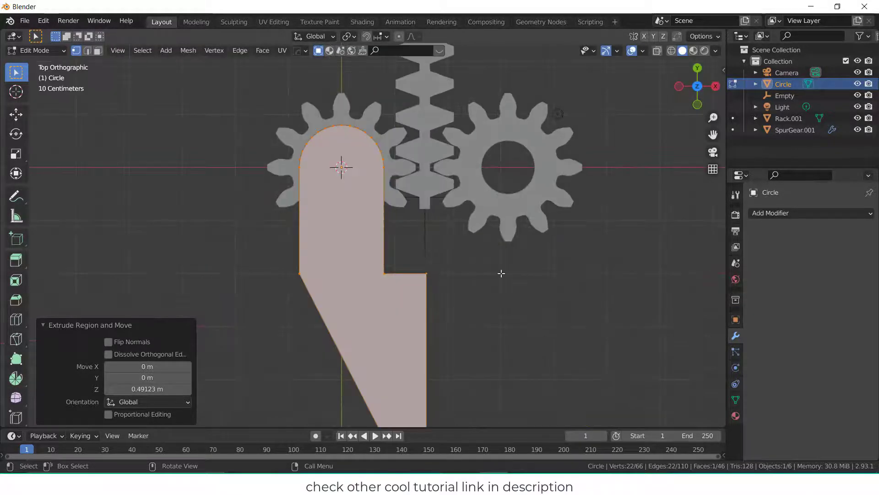
key("alt+a")
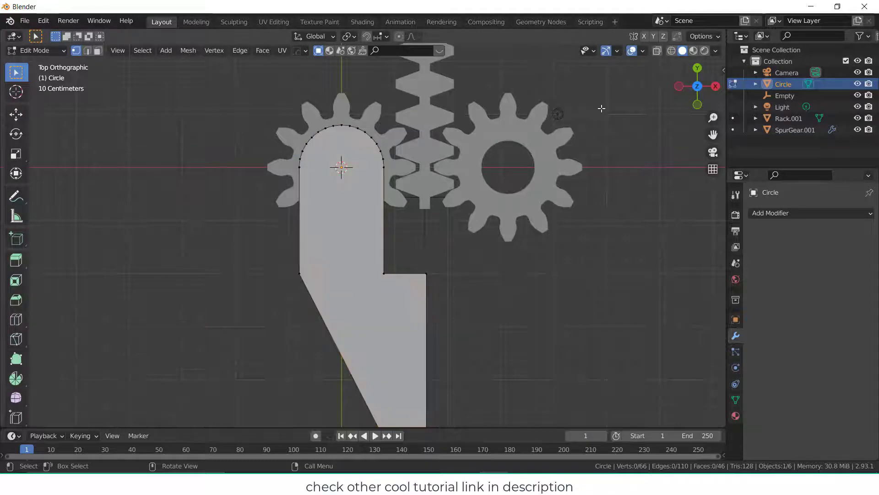
left_click(657, 52)
left_click(671, 51)
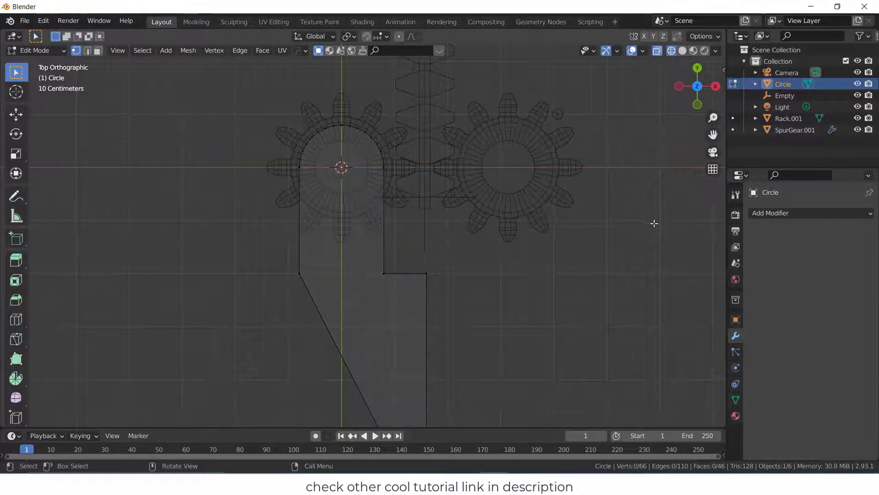
key("Tab")
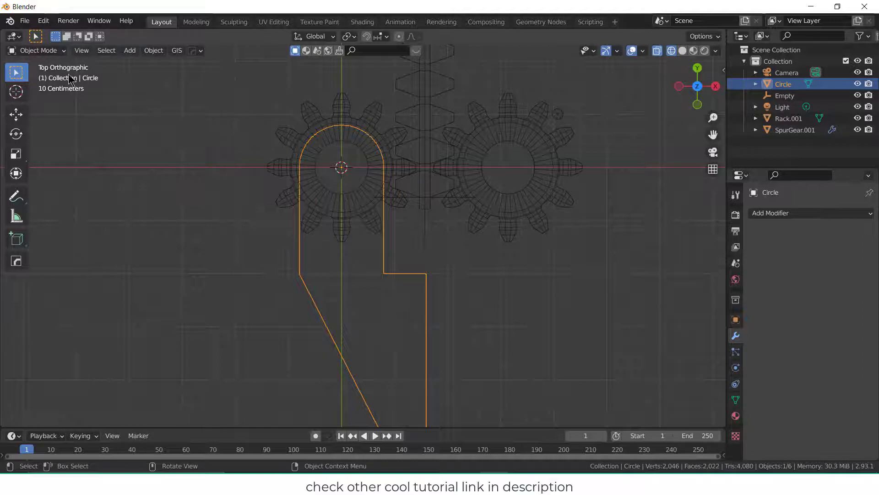
left_click(129, 51)
mouse_move(145, 63)
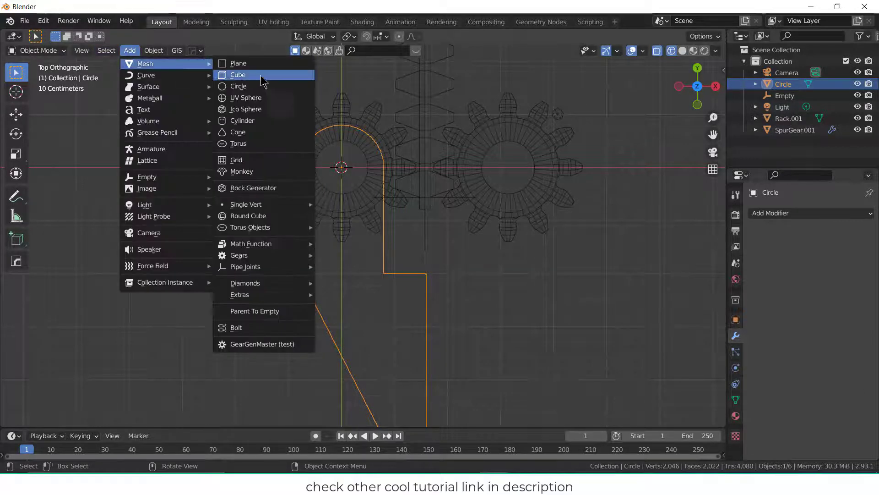
left_click(256, 122)
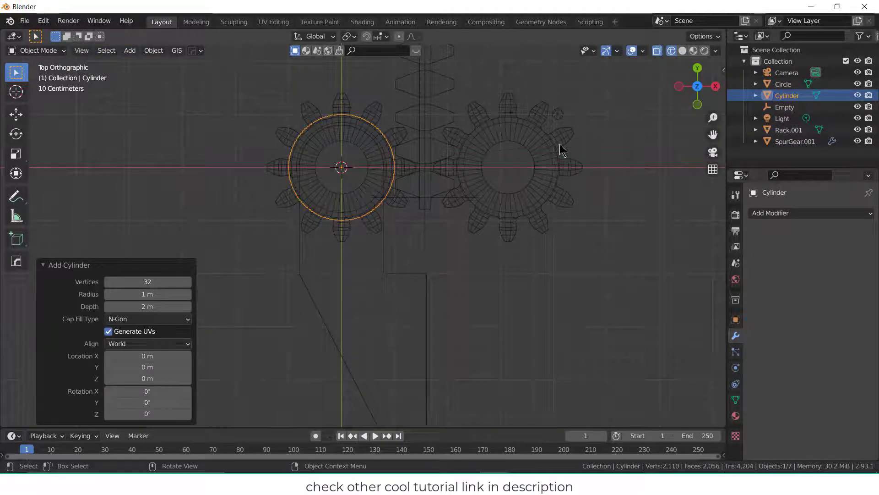
key("s")
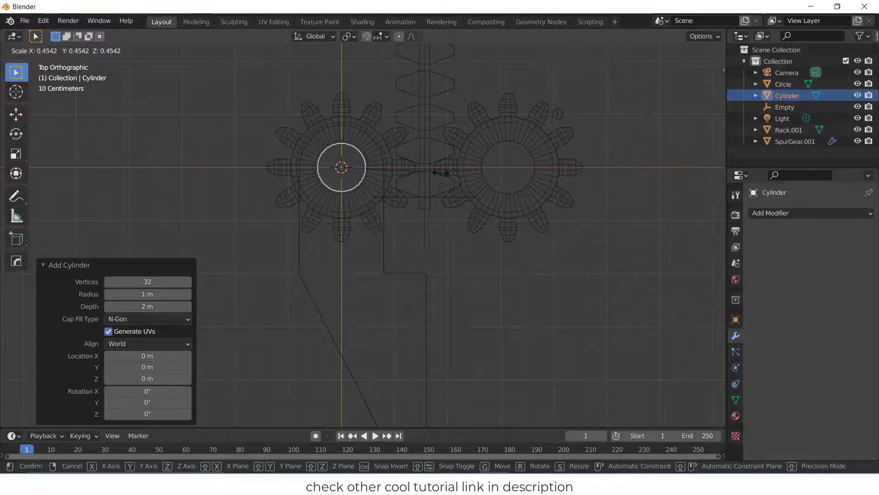
left_click(441, 173)
Step: In front view, raise the cylinder about 1.29 m along global Z so it passes through the arm's full thickness
key("KP_1")
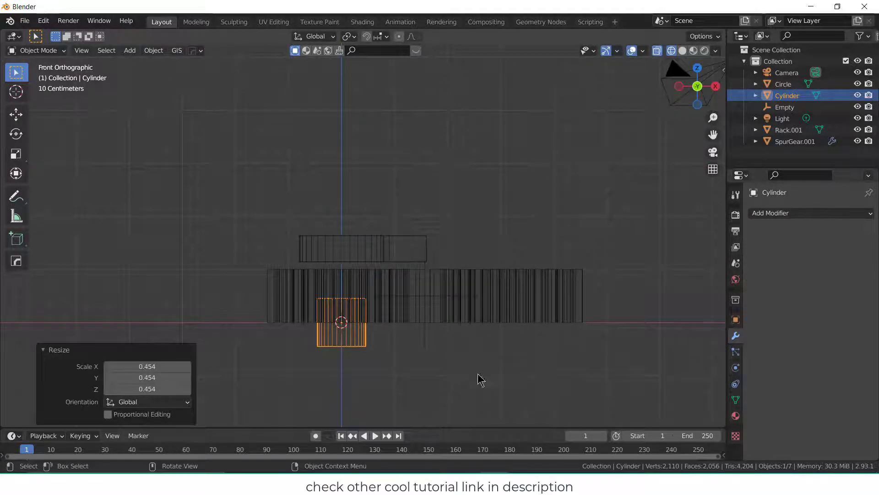
key("g")
key("z")
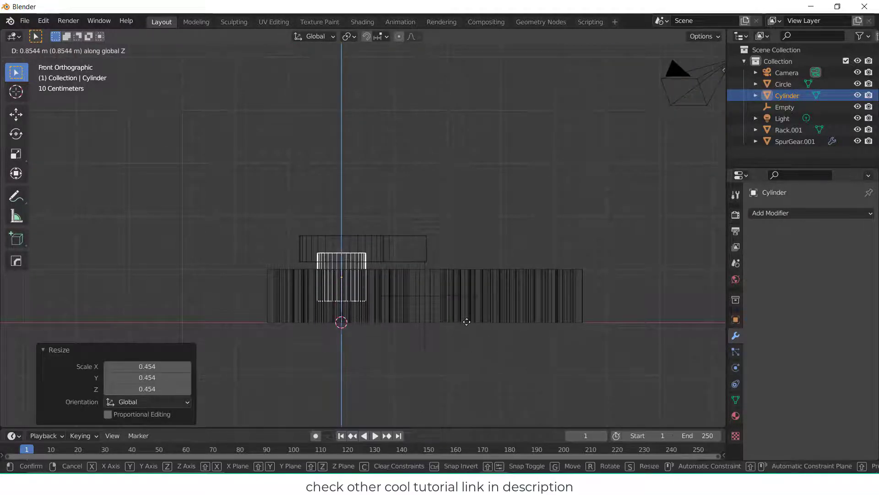
left_click(466, 310)
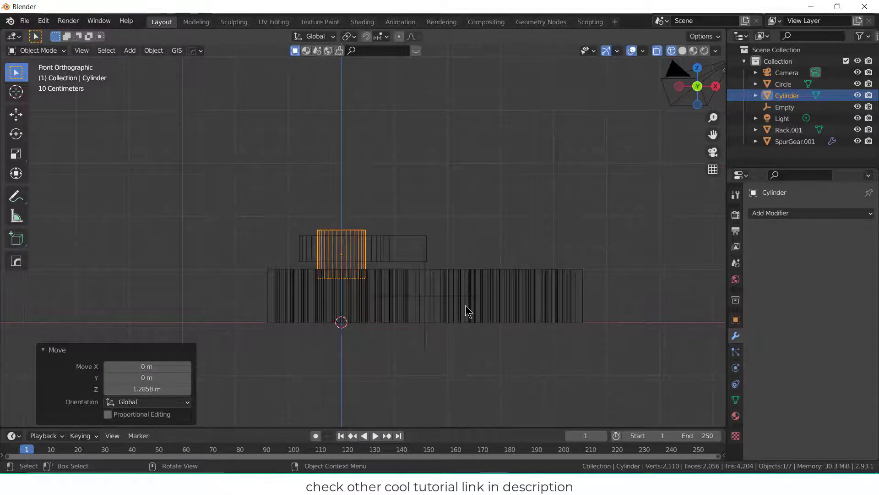
Step: Cut the shaft hole in the arm with a Boolean Difference modifier using the Cylinder as the object, and apply the modifier
key("KP_7")
left_click(399, 280)
left_click(401, 281)
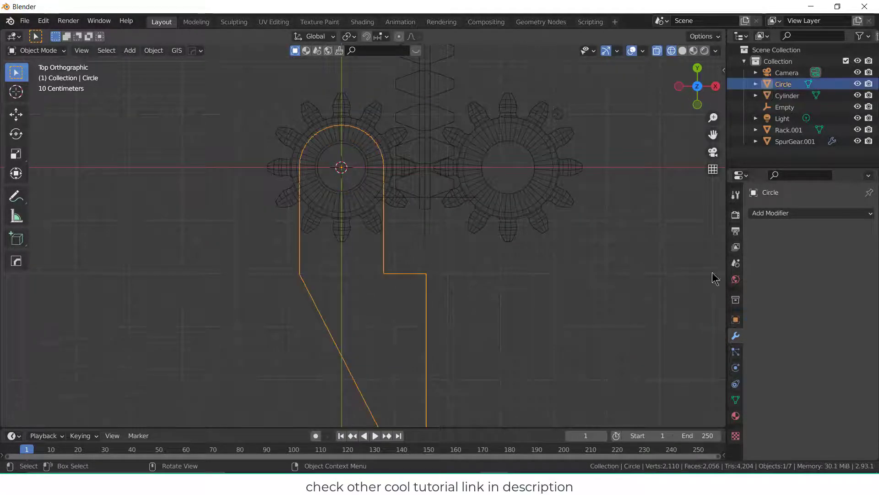
left_click(840, 213)
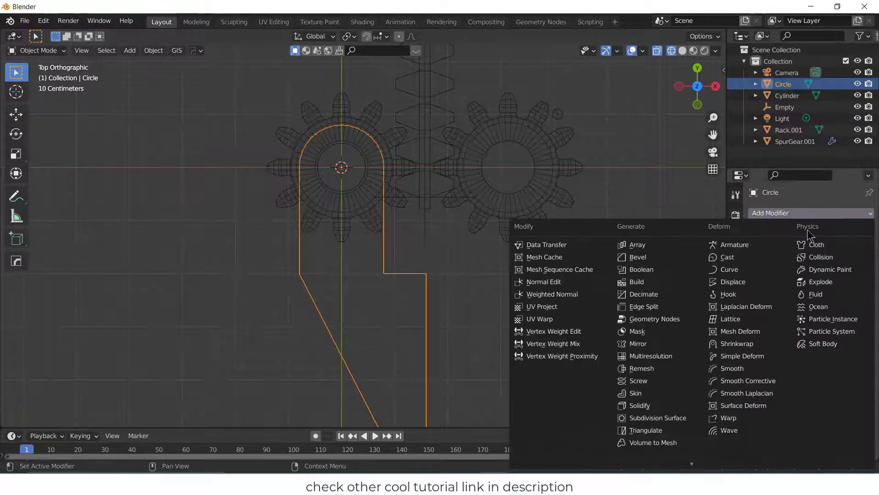
left_click(660, 269)
left_click(822, 278)
left_click(815, 294)
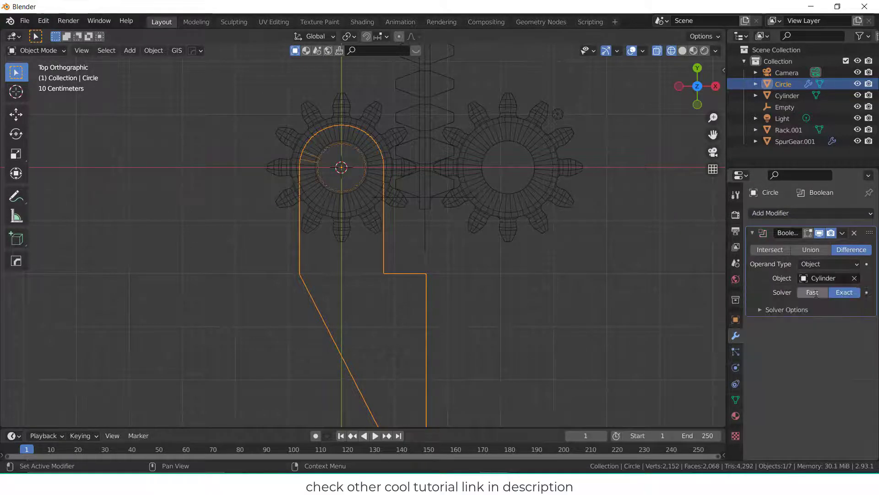
left_click(842, 233)
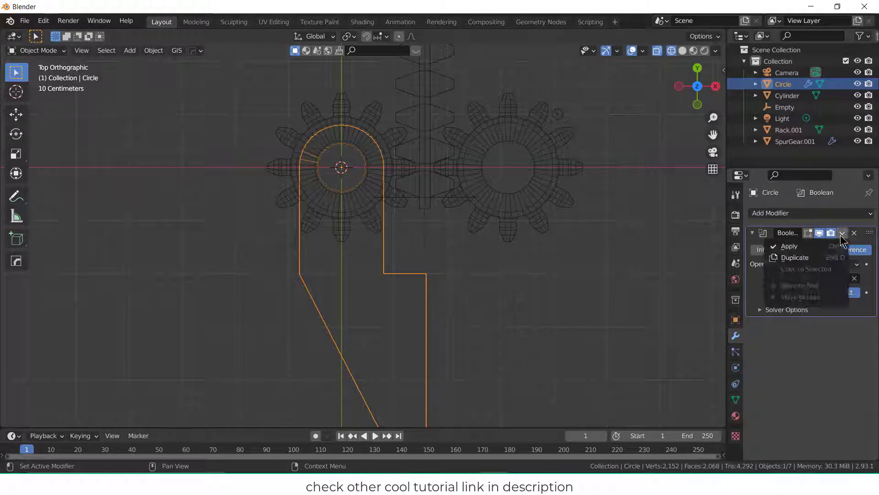
left_click(817, 247)
Step: Delete the cutting cylinder that sits inside the arm's shaft hole
scroll(496, 251, "down", 1)
middle_click_drag(365, 204, 530, 196)
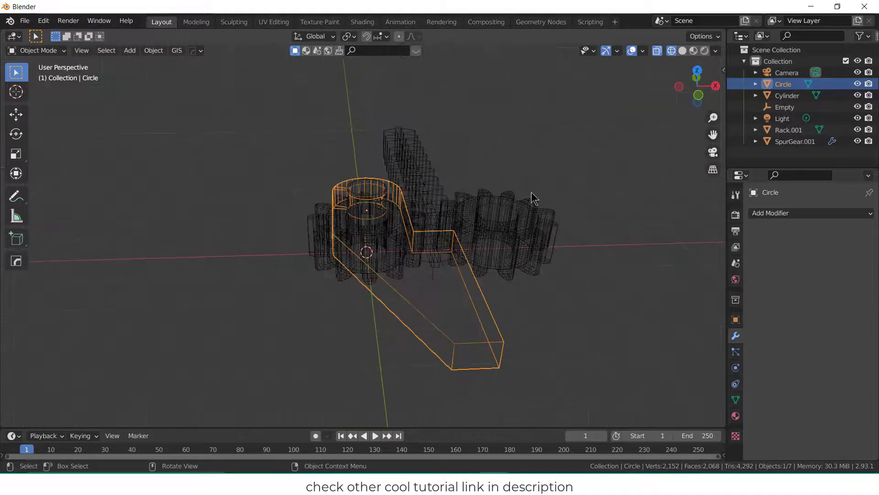
left_click(630, 290)
middle_click_drag(630, 290, 389, 241)
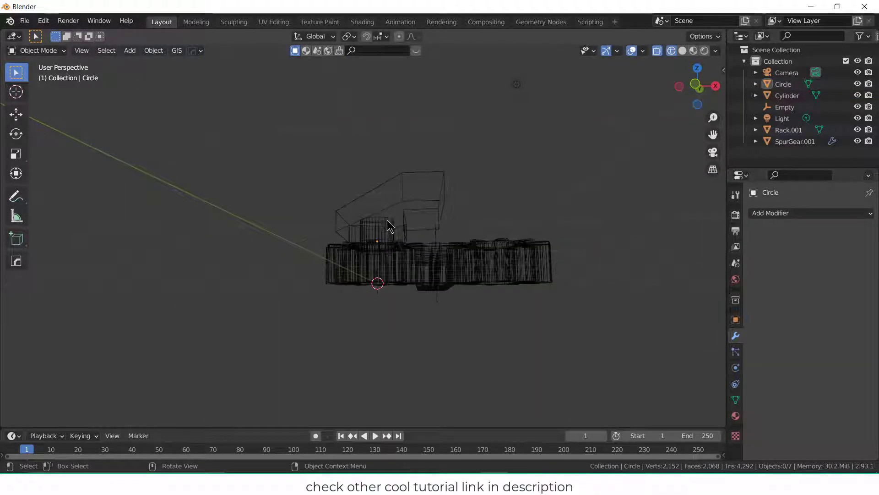
left_click(388, 227)
key("x")
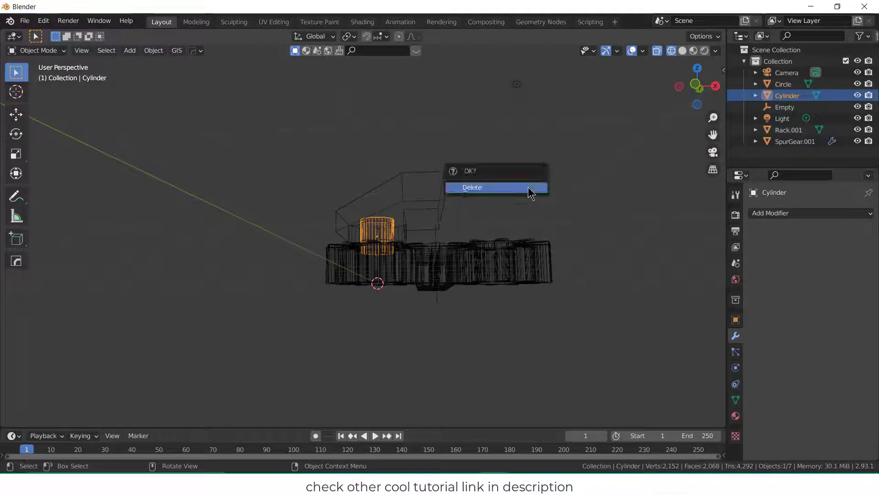
left_click(530, 193)
Step: In top view, add a 2 m mesh cube at the 3D cursor and scale it to about 0.179 along global Y
key("KP_7")
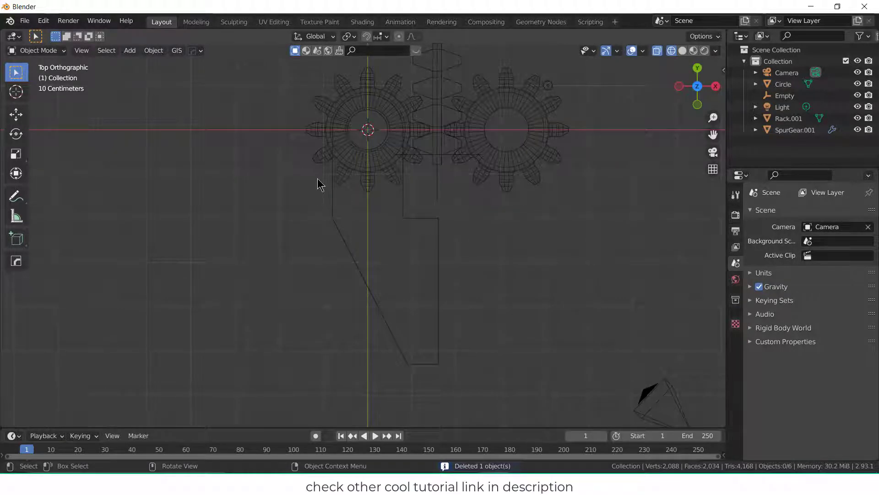
left_click(130, 50)
mouse_move(135, 64)
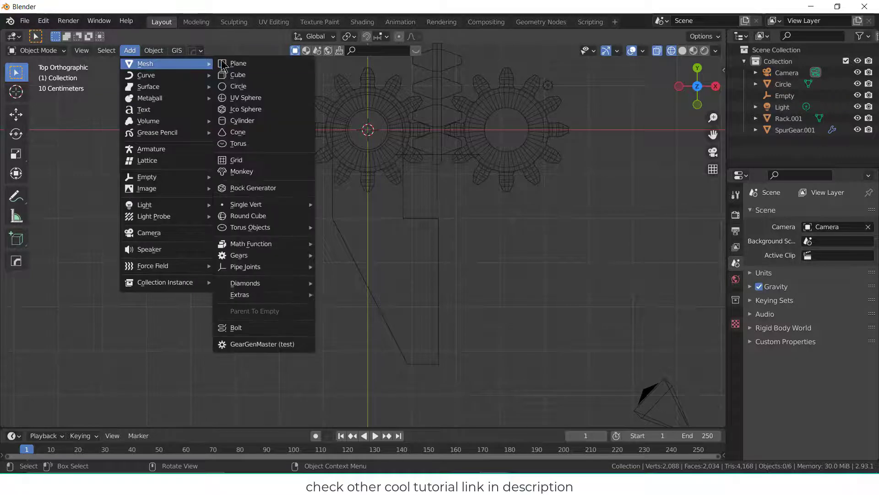
left_click(235, 75)
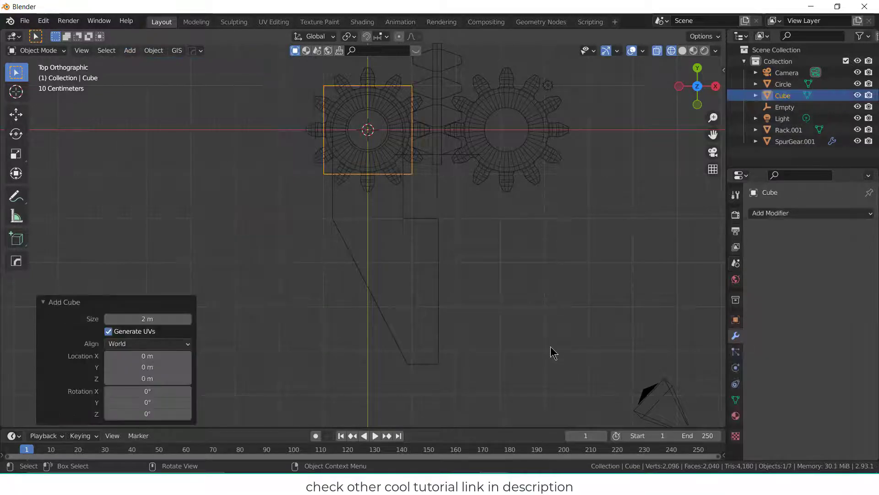
key("s")
key("y")
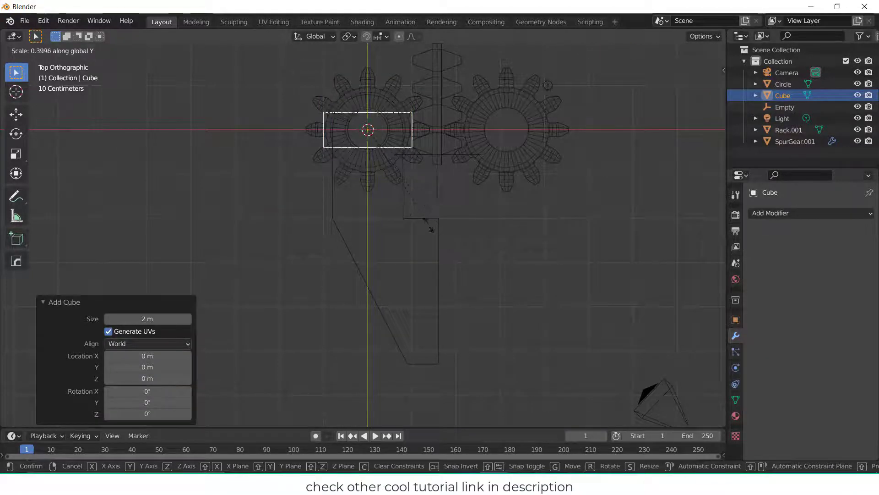
left_click(375, 181)
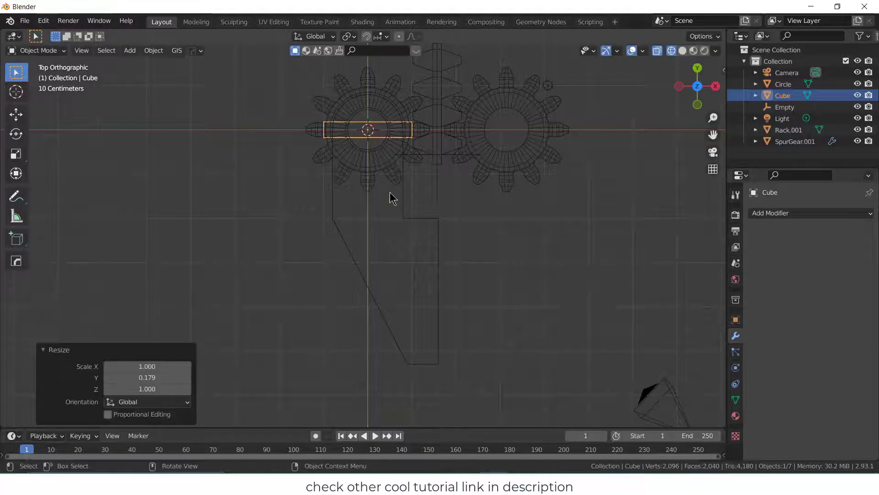
Step: Move the flattened cube about 2.22 m in X and -4.93 m in Y onto the jaw's tip, and scale it to about 0.359 along Y
key("g")
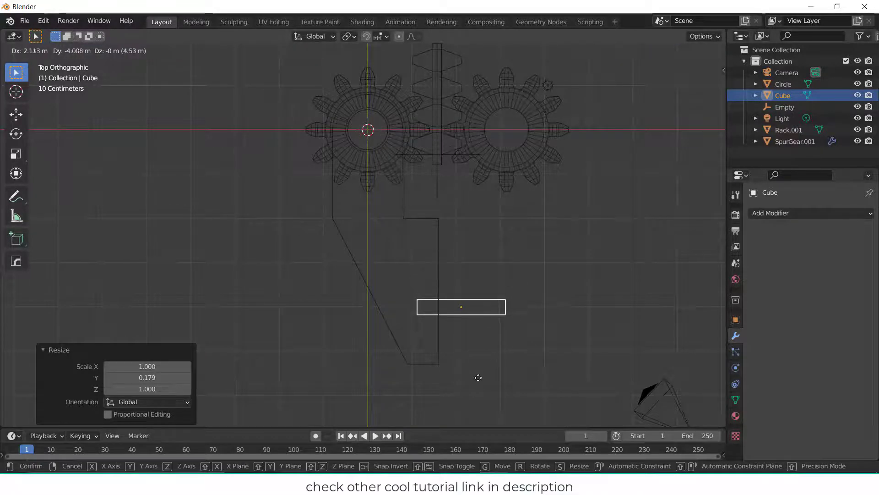
left_click(489, 414)
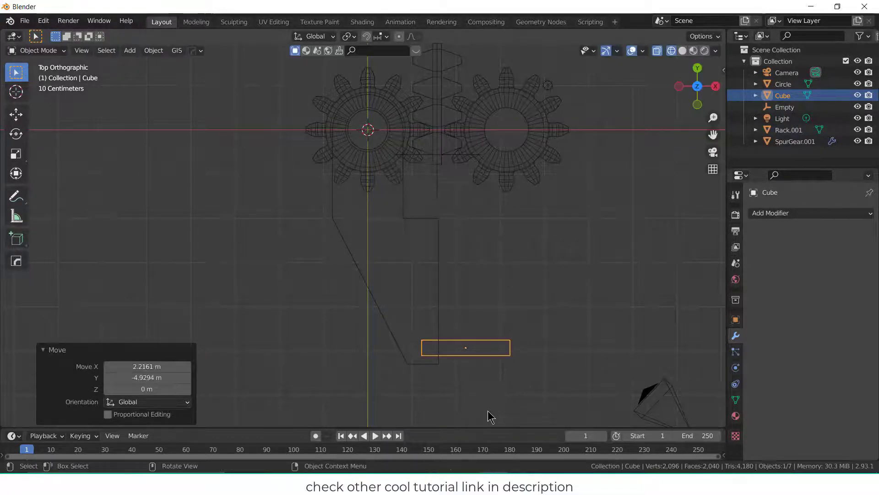
key("s")
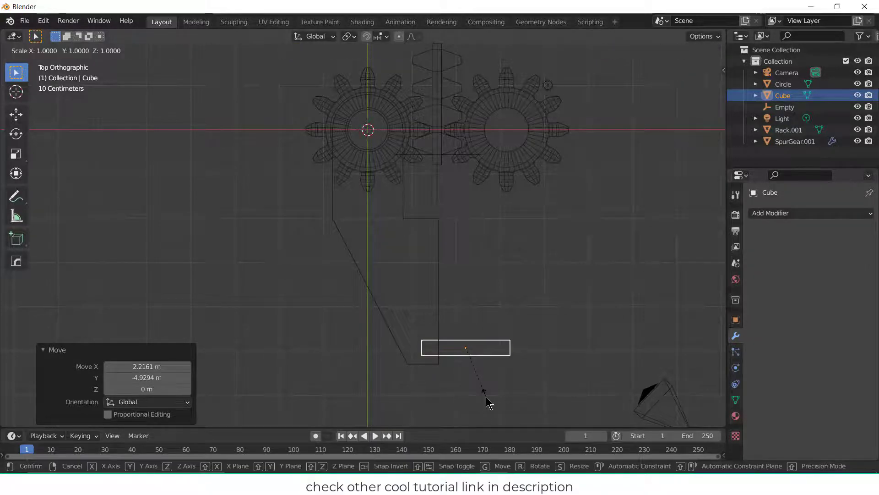
key("y")
left_click(473, 369)
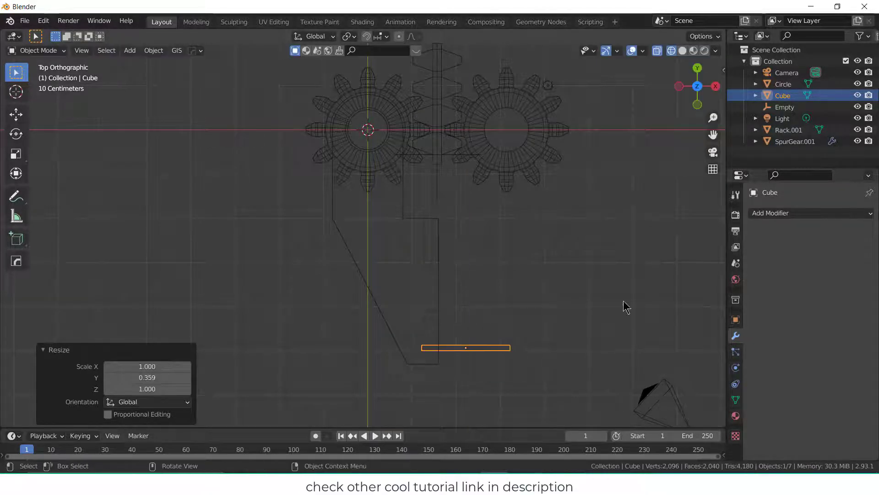
Step: Add an Array modifier to the thin bar with a relative offset factor of 0 in X and 2 in Y
left_click(807, 213)
left_click(634, 243)
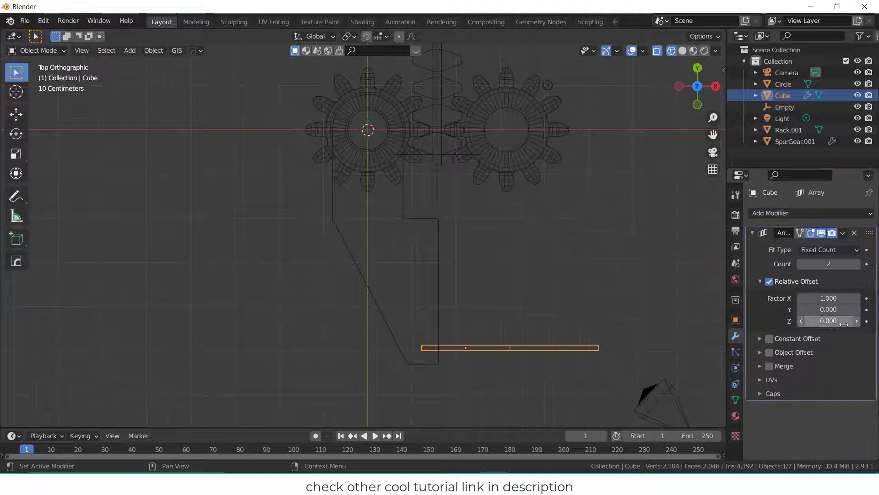
left_click(830, 298)
type("0")
key("Return")
left_click(829, 309)
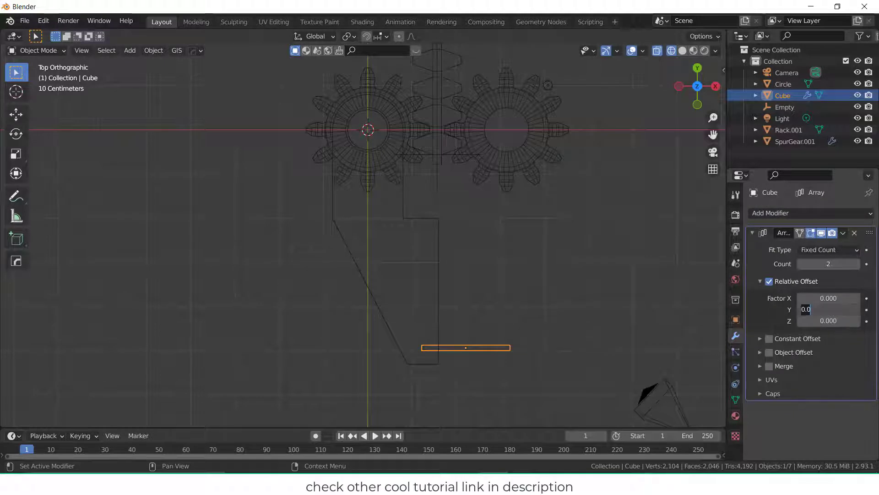
key("Return")
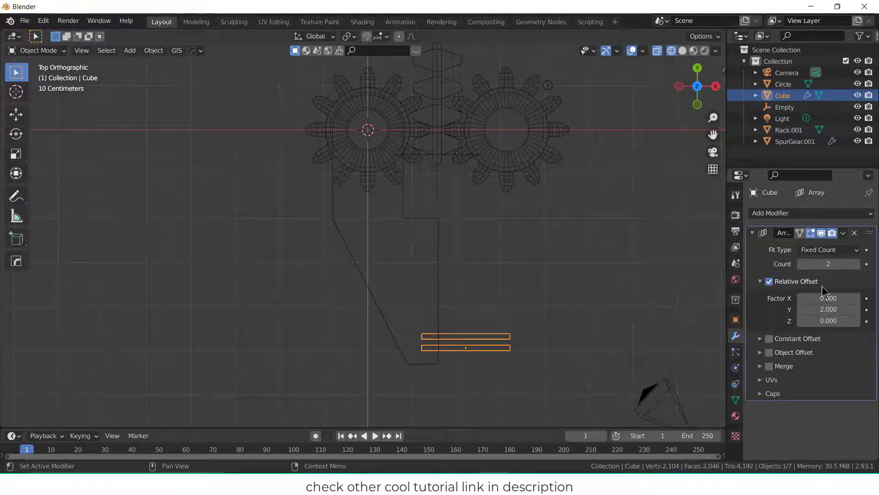
Step: Set the array's count to 10 so the bars run along the jaw's inner edge, and apply the modifier
left_click(856, 264)
left_click(856, 265)
left_click(856, 264)
left_click(856, 265)
left_click(856, 264)
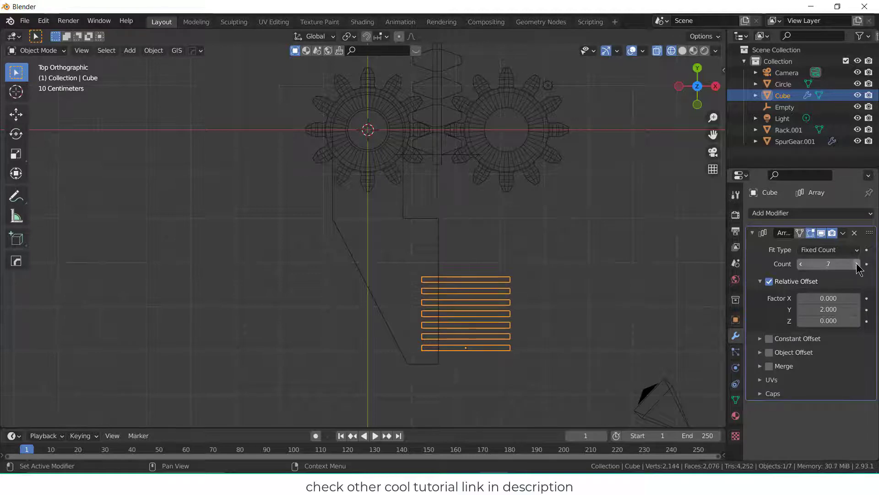
left_click(857, 264)
left_click(857, 264)
left_click(856, 264)
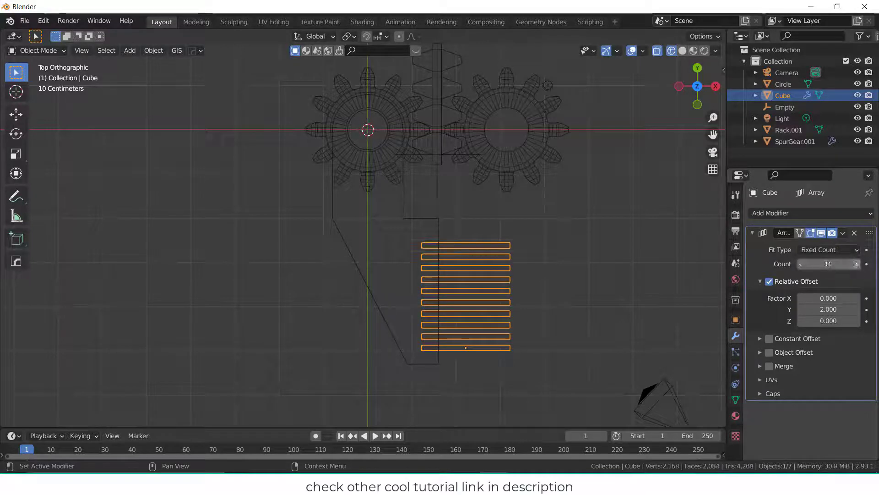
left_click(844, 233)
left_click(788, 244)
Step: Add a Boolean Difference modifier to the arm with the bar array Cube as its object
left_click(440, 224)
left_click(424, 220)
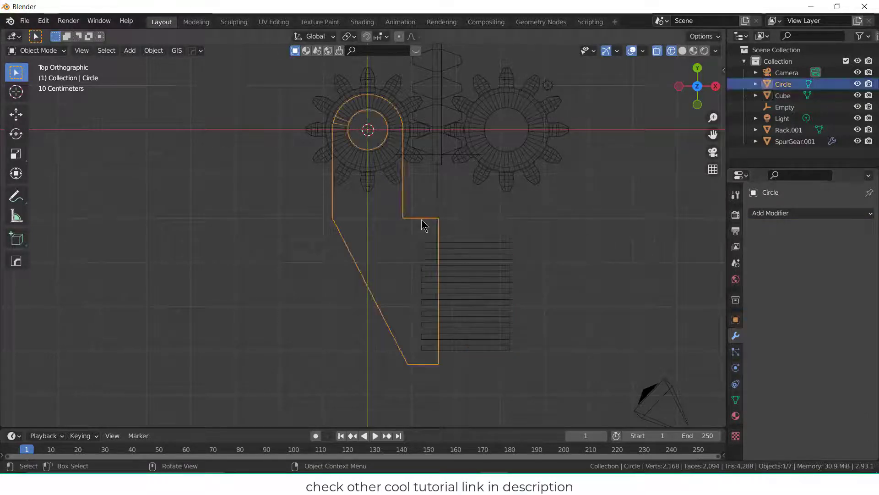
left_click(774, 214)
left_click(659, 270)
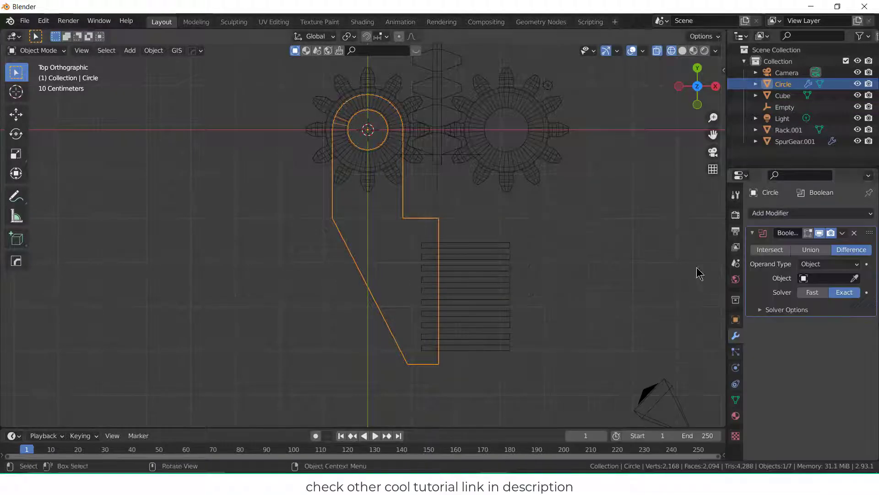
left_click(820, 278)
left_click(812, 295)
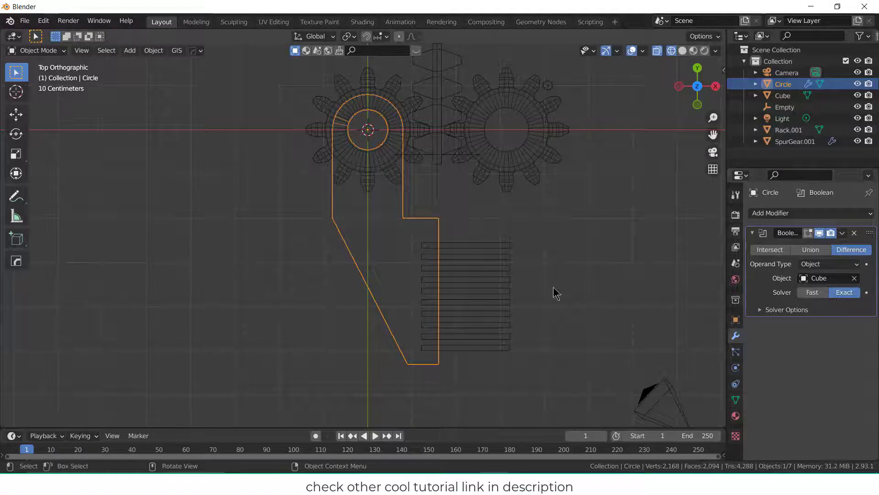
Step: Raise the bar array about 1.16 m along global Z so it passes through the arm's thickness
middle_click_drag(614, 275, 637, 313)
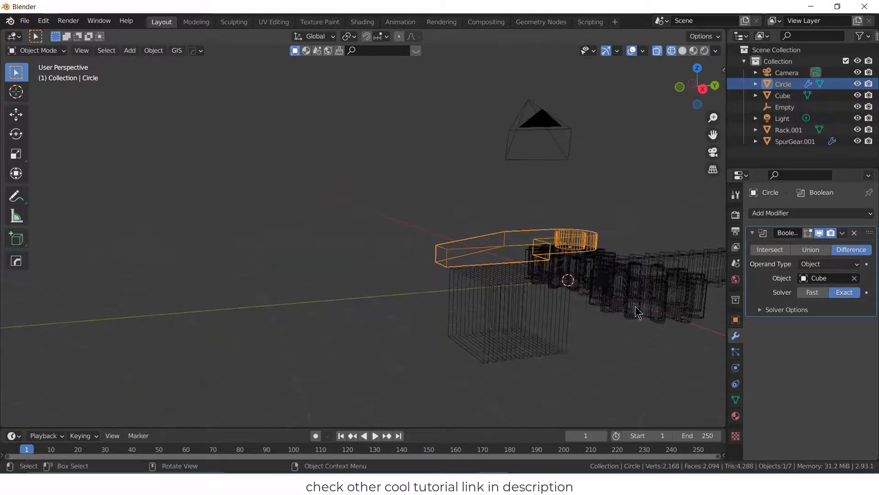
left_click(505, 313)
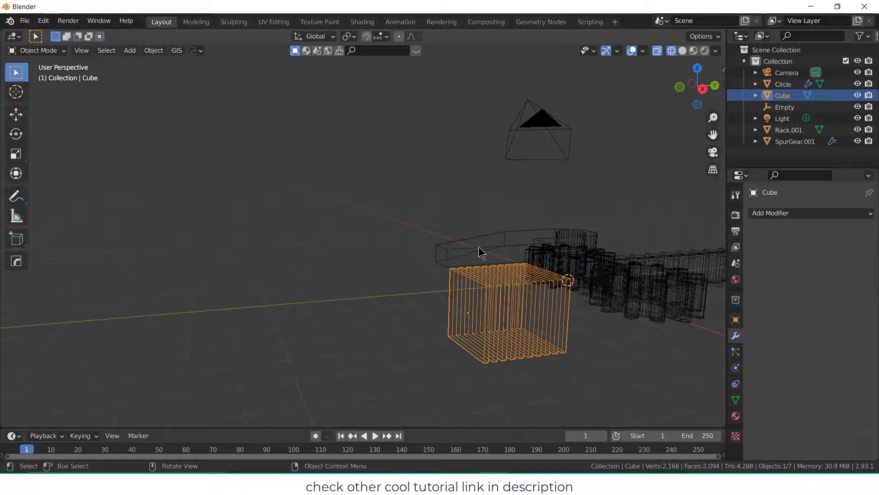
key("g")
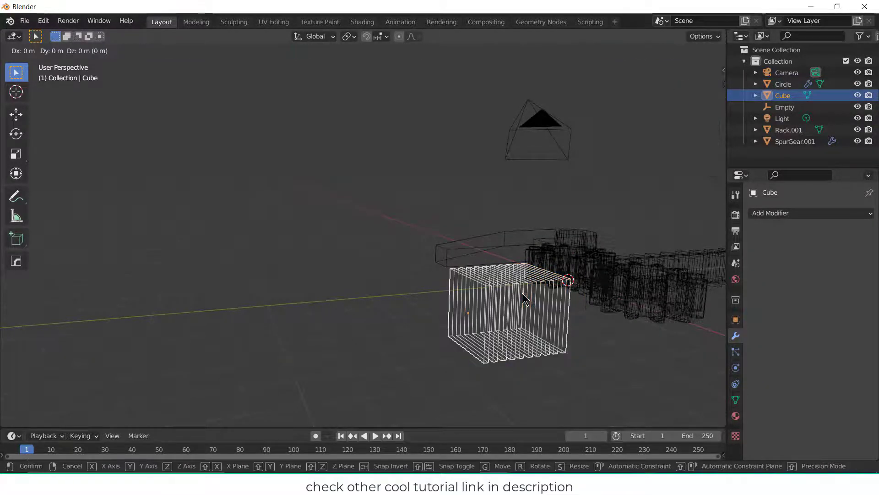
key("z")
left_click(589, 326)
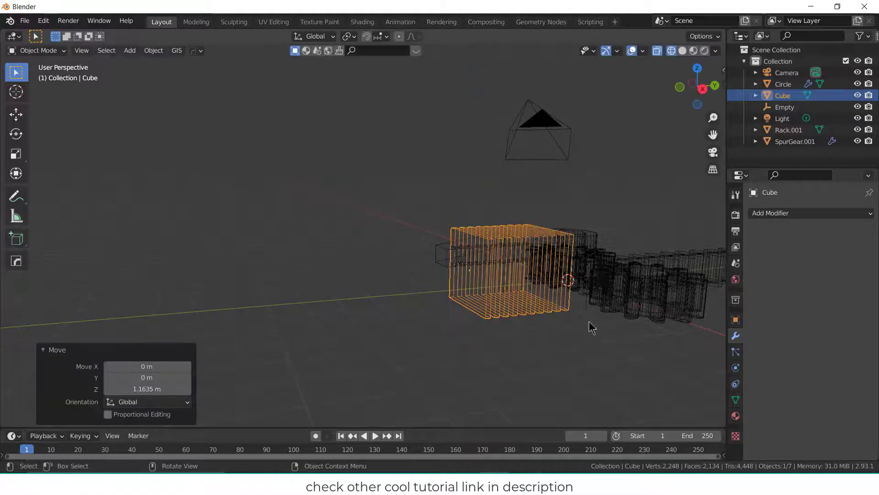
Step: Apply the arm's Boolean modifier to cut the grip slots into the jaw's inner edge
key("KP_7")
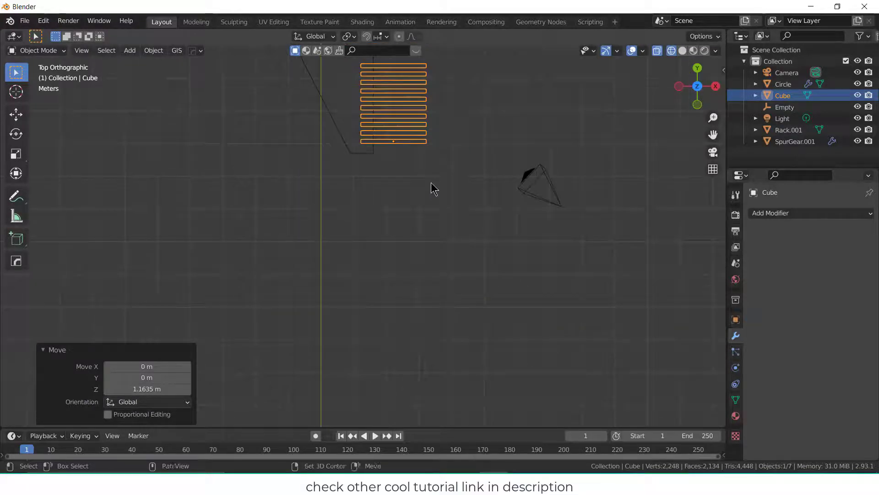
middle_click_drag(432, 186, 432, 263, "shift")
scroll(383, 194, "up", 3)
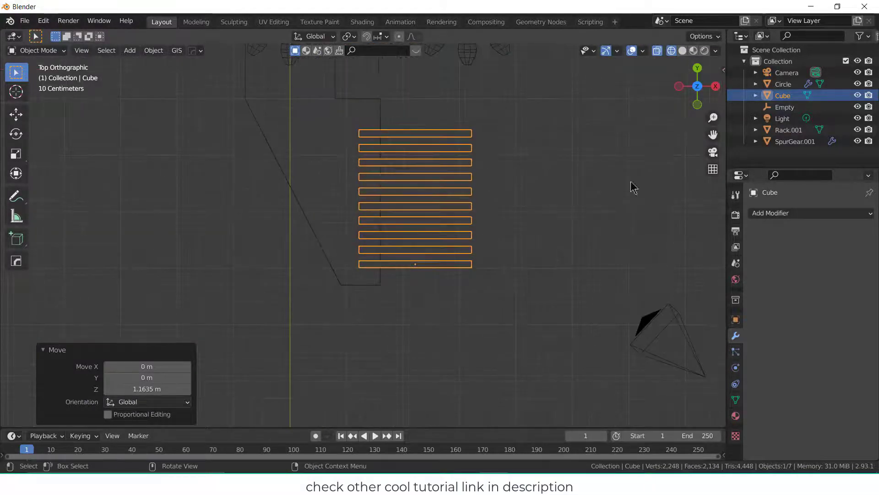
left_click(309, 107)
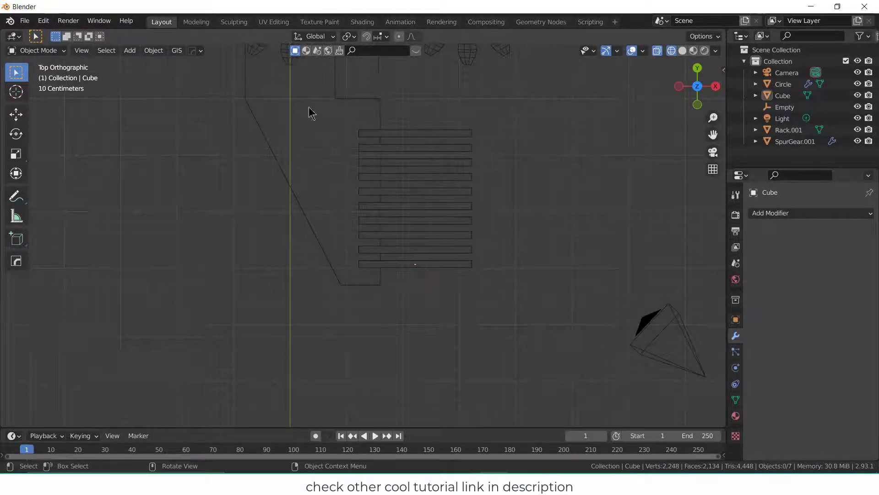
left_click(350, 99)
left_click(842, 233)
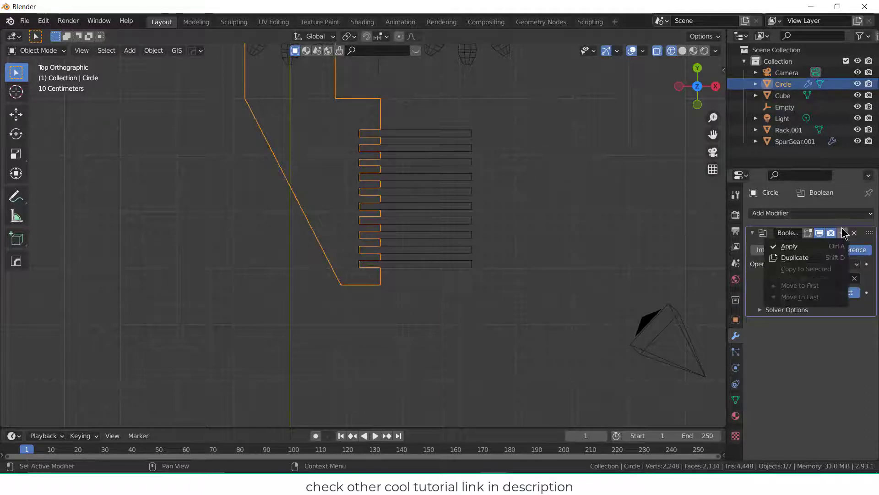
left_click(825, 244)
Step: Delete the bar array used to cut the jaw's grip slots
left_click(463, 144)
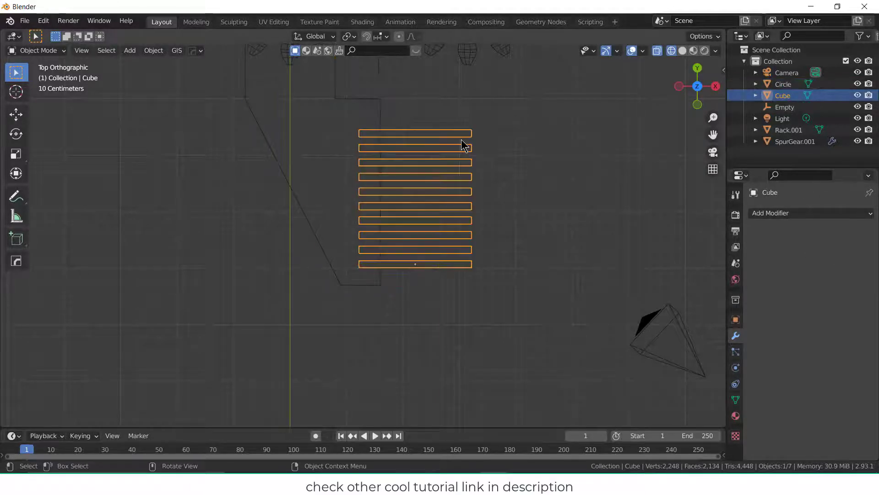
key("x")
left_click(463, 140)
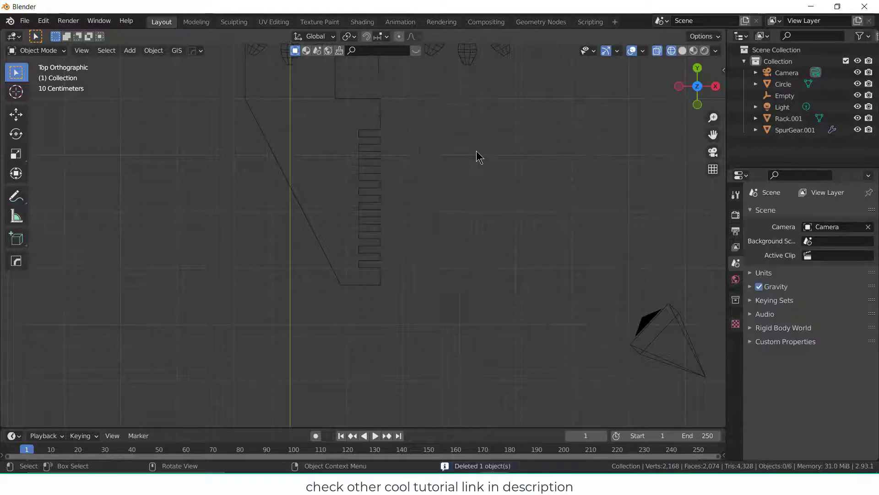
scroll(477, 157, "down", 3)
scroll(477, 158, "down", 2)
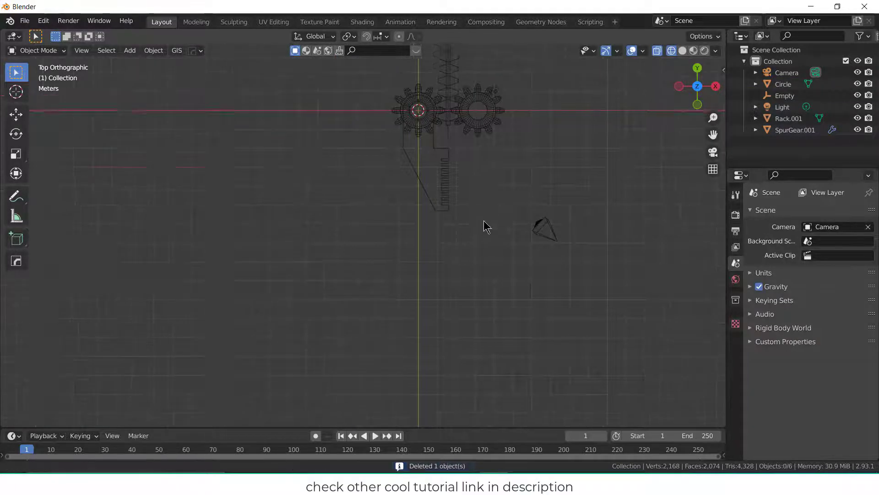
Step: Add a Mirror modifier on the X axis to the gripper arm, with Empty as the mirror object
scroll(441, 220, "up", 3)
left_click(439, 202)
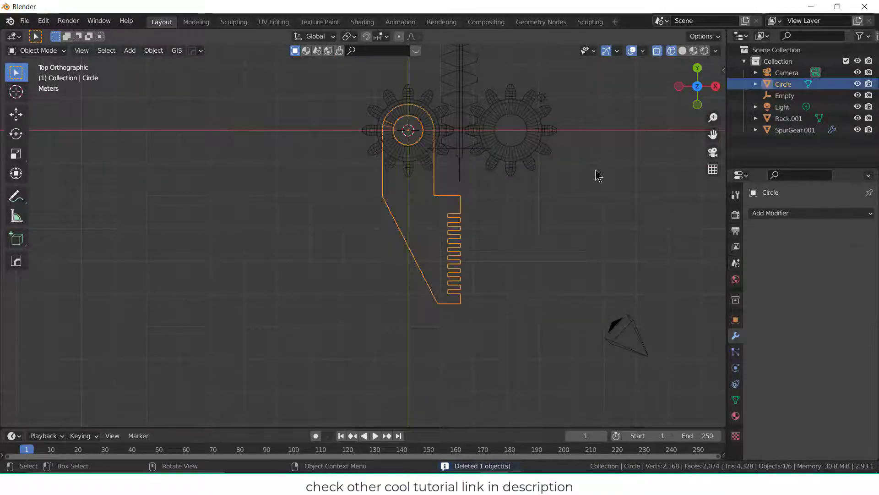
left_click(781, 213)
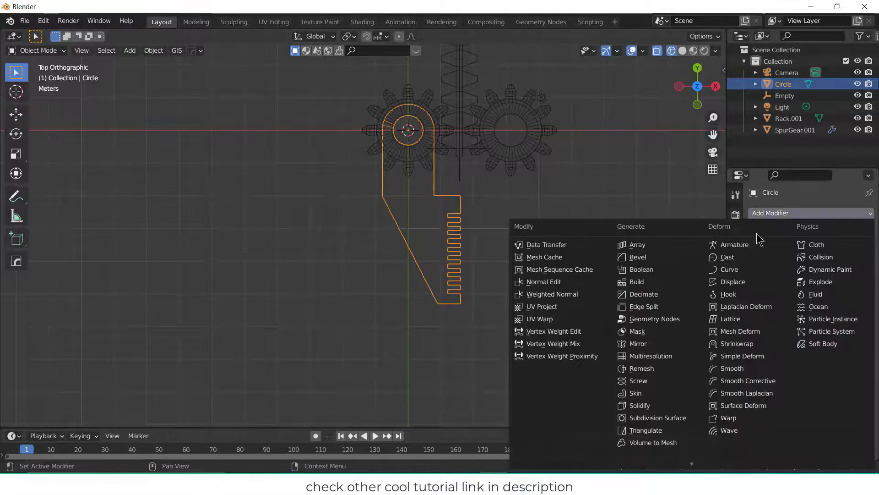
left_click(651, 344)
left_click(820, 291)
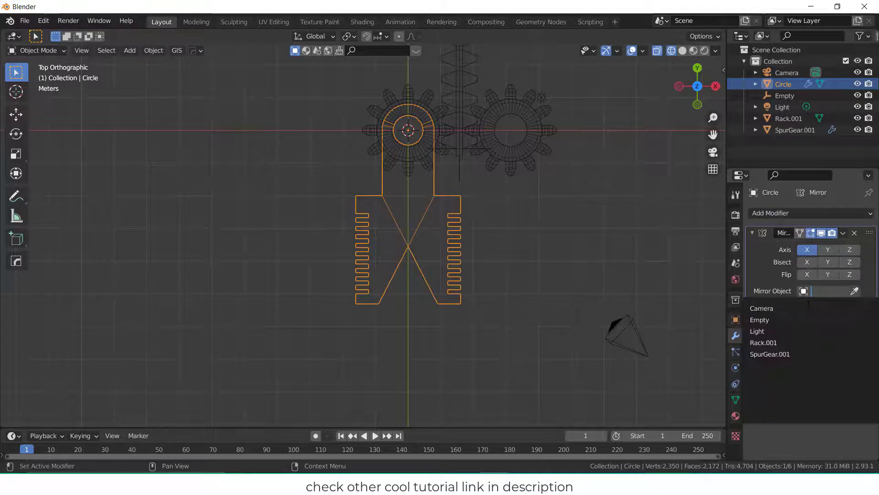
left_click(760, 320)
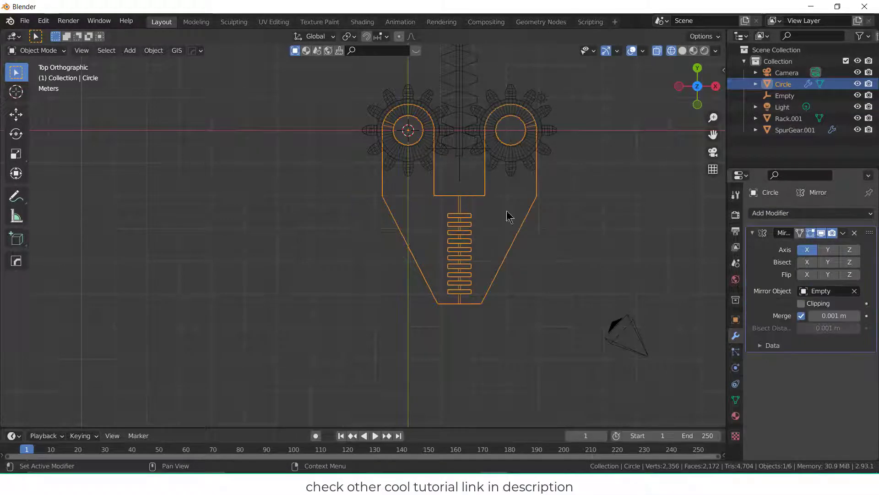
left_click(567, 215)
Step: Switch the viewport to solid shading with X-ray turned off
middle_click_drag(463, 179, 574, 192)
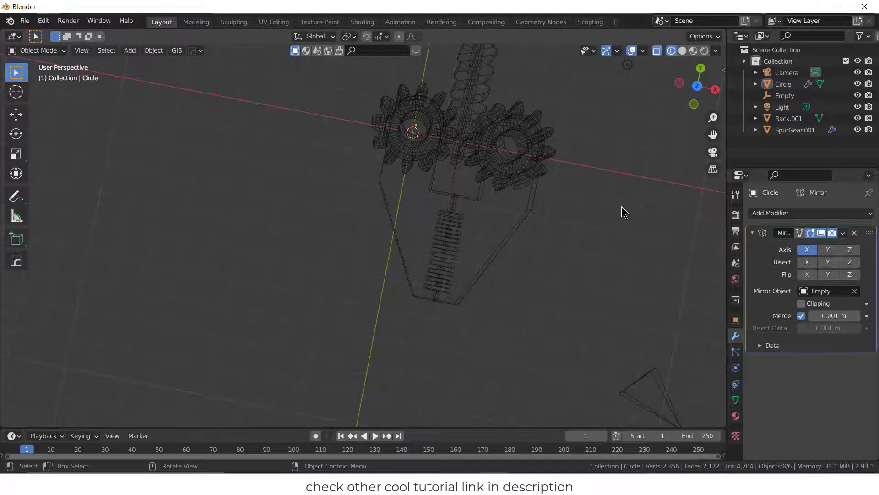
key("KP_7")
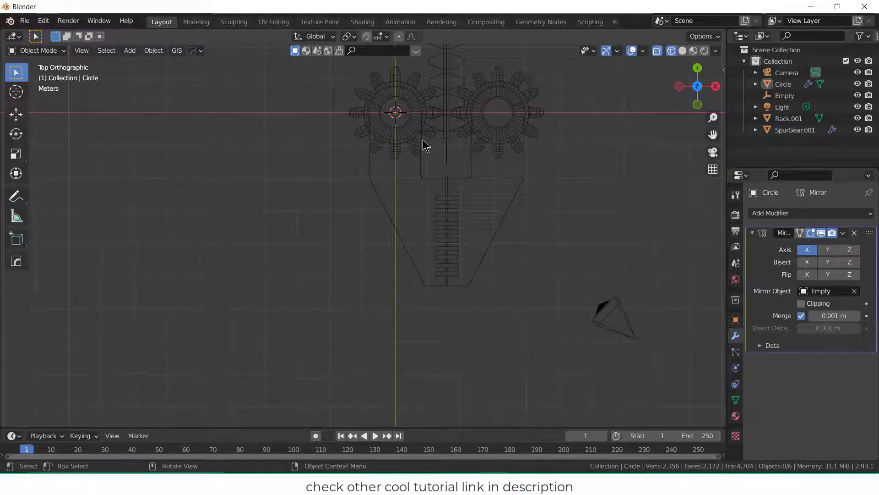
mouse_move(398, 130)
middle_mouse_down()
mouse_move(365, 220)
mouse_move(372, 196)
middle_mouse_up()
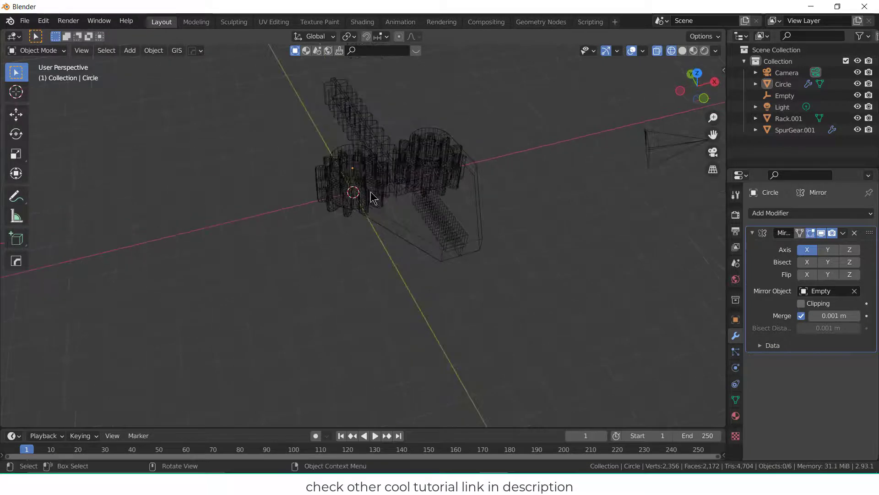
left_click(683, 51)
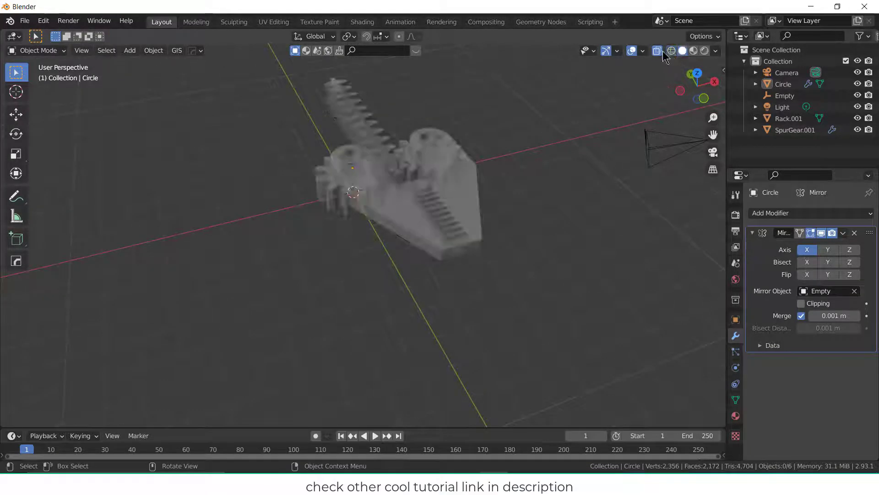
left_click(657, 50)
Step: Parent the gripper arm to SpurGear.001 using the Object option
left_click(351, 193)
scroll(351, 197, "up", 5)
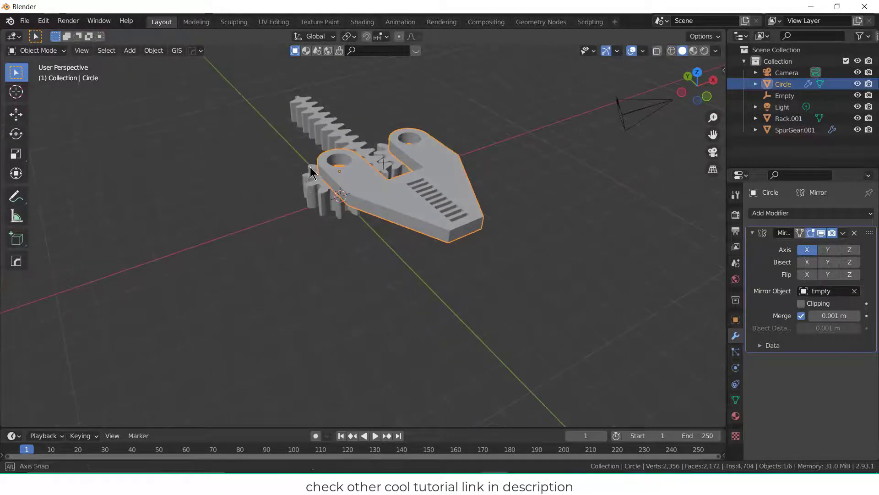
left_click(347, 201, "shift")
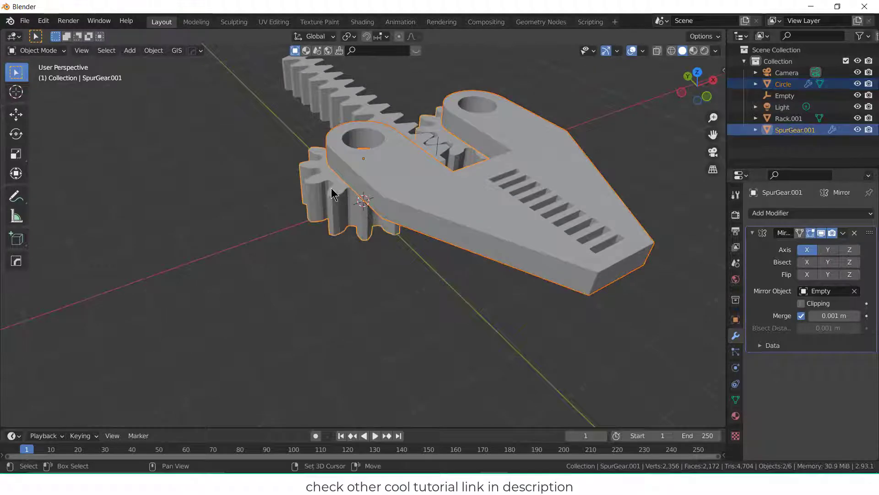
key("ctrl+p")
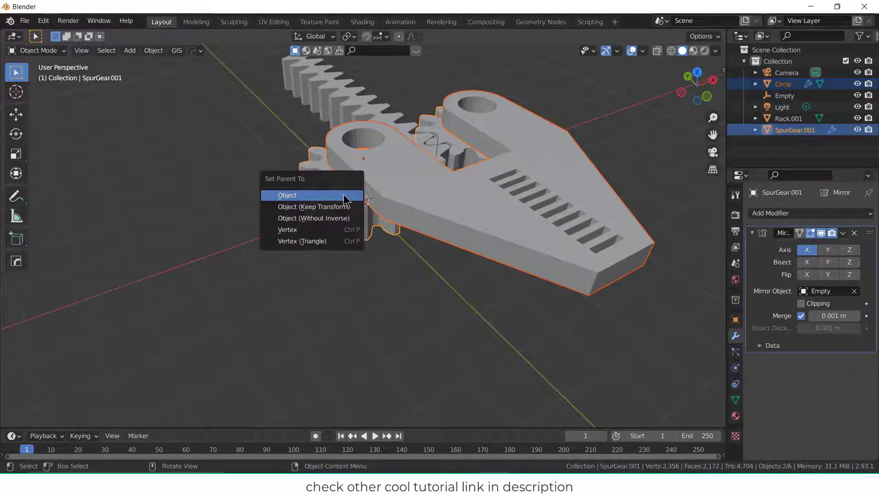
left_click(345, 197)
Step: Add a Transformation constraint to the rack with SpurGear.001 as its target
key("KP_7")
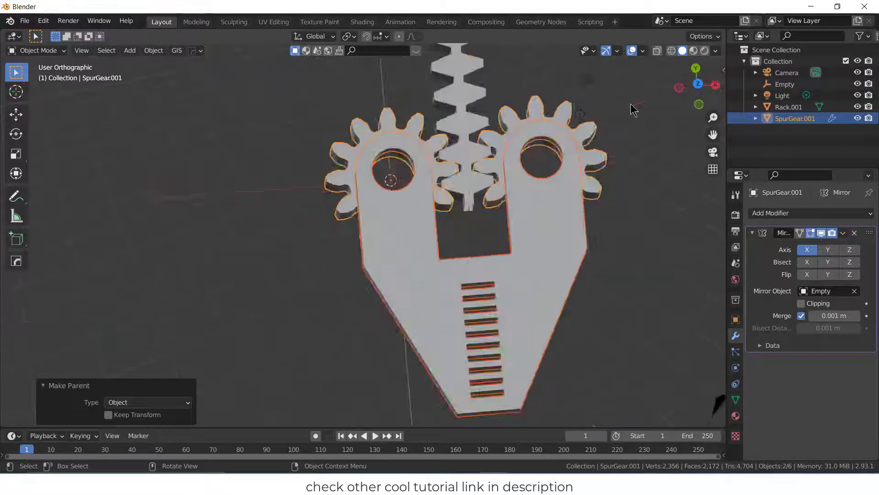
left_click(469, 166)
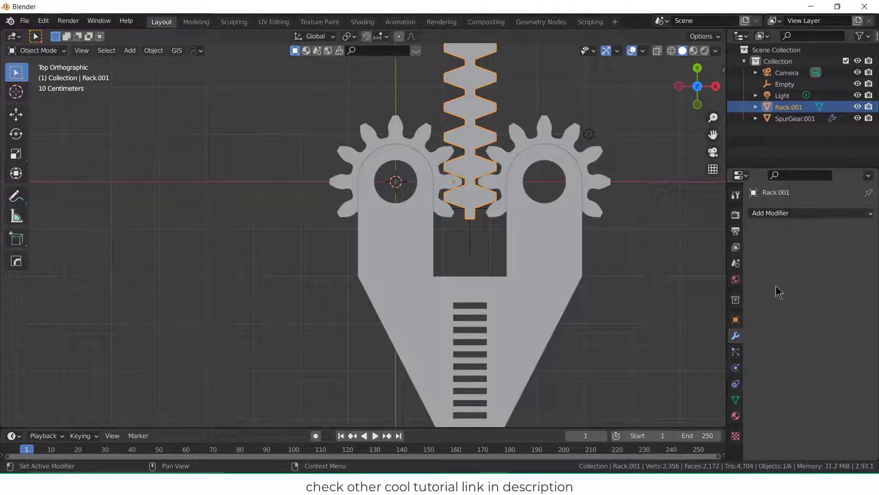
left_click(736, 399)
left_click(735, 369)
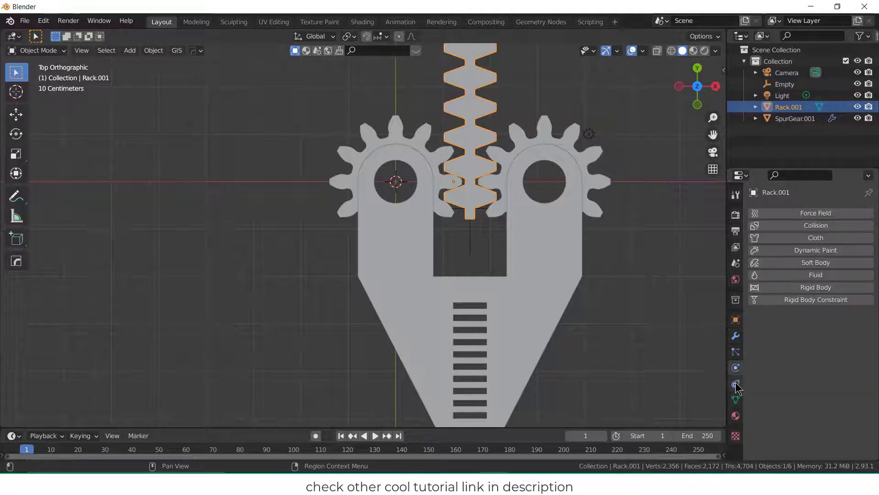
left_click(736, 384)
left_click(806, 213)
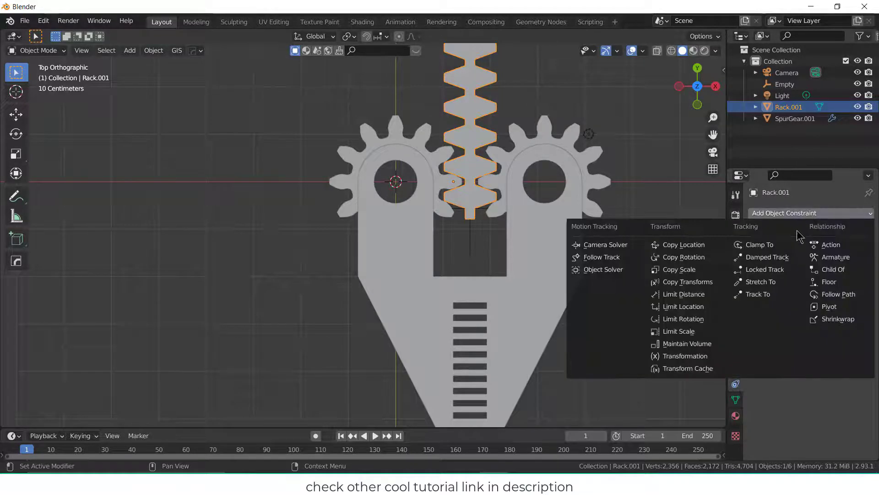
left_click(710, 356)
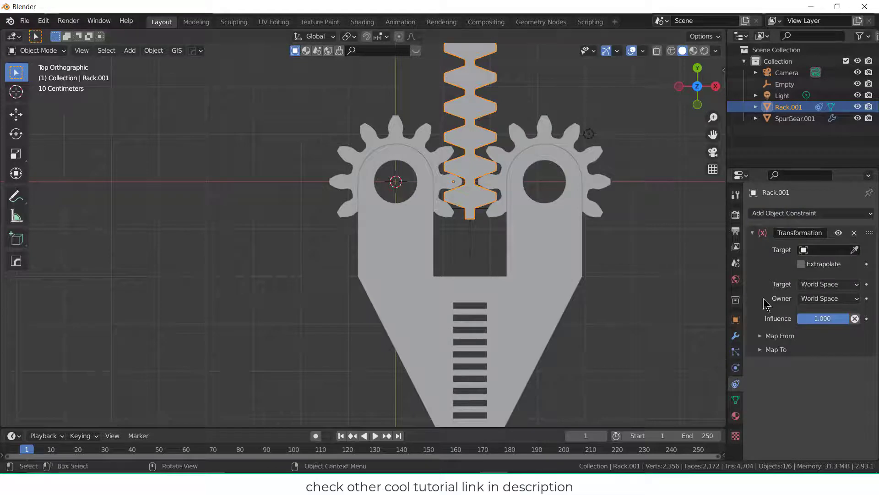
left_click(854, 250)
left_click(393, 132)
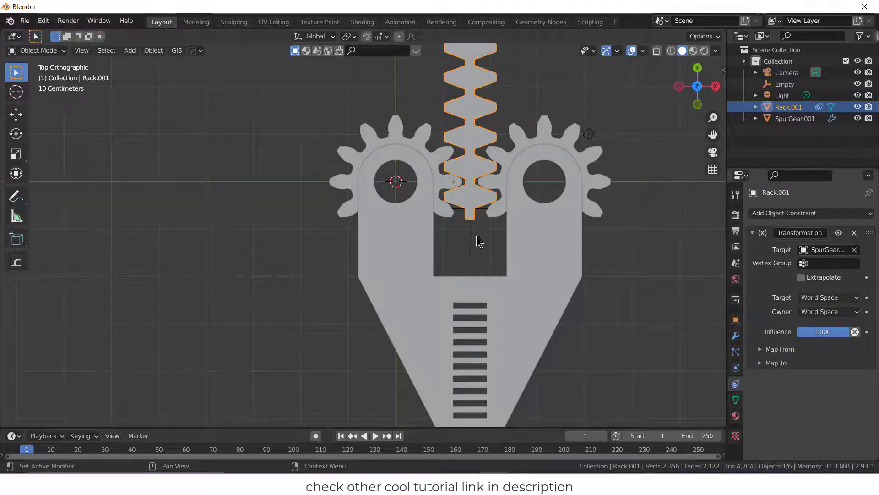
Step: Make the rack's Transformation constraint map from Rotation, with the Z maximum set to 360°
left_click(764, 349)
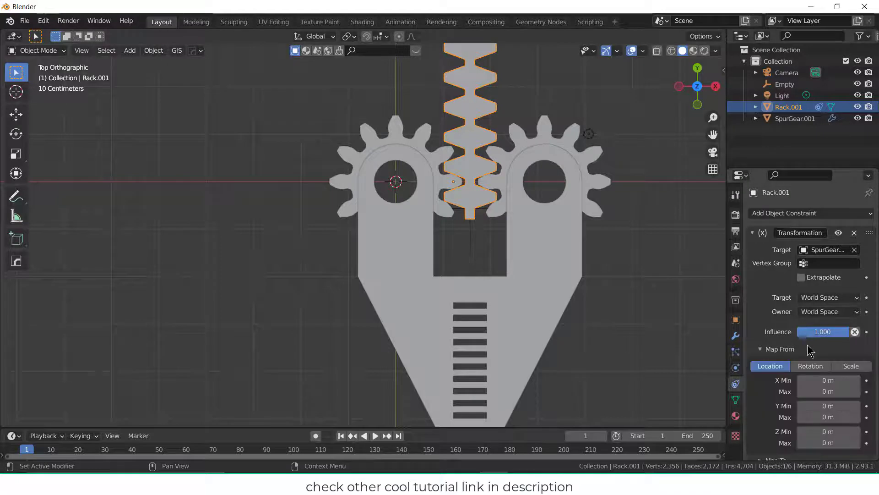
scroll(815, 374, "down", 1)
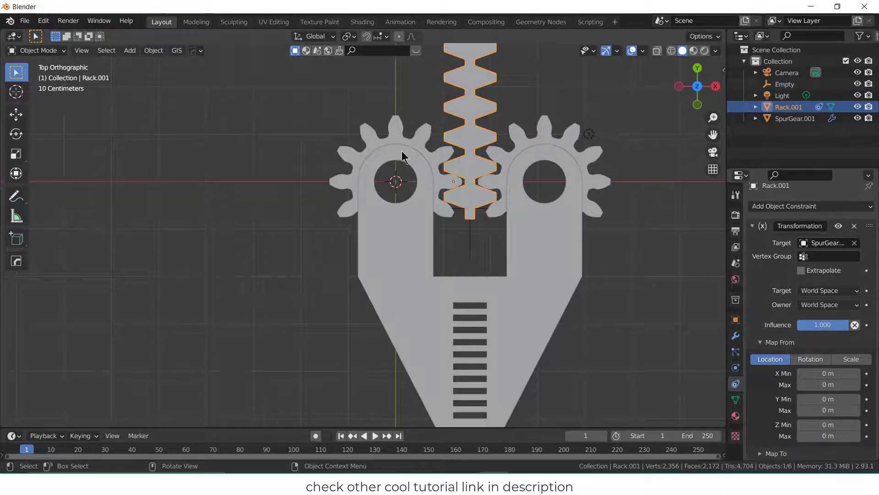
left_click(810, 359)
scroll(818, 371, "down", 1)
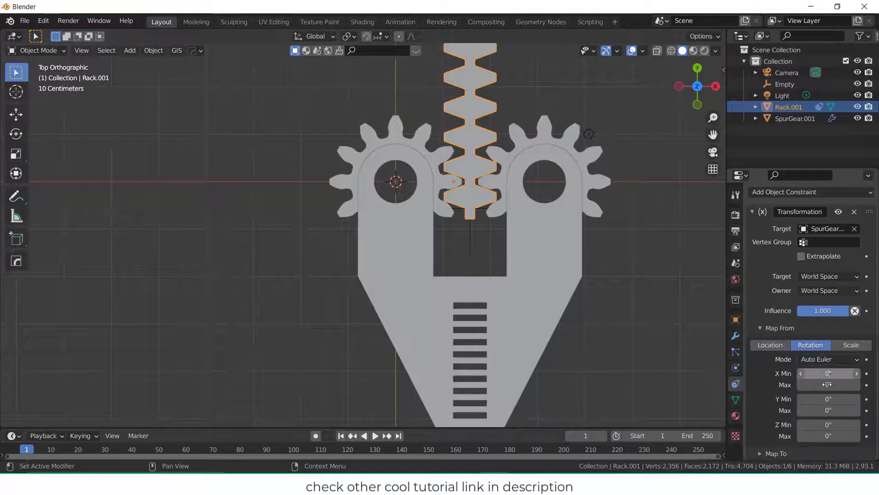
left_click(829, 435)
type("360")
key("Return")
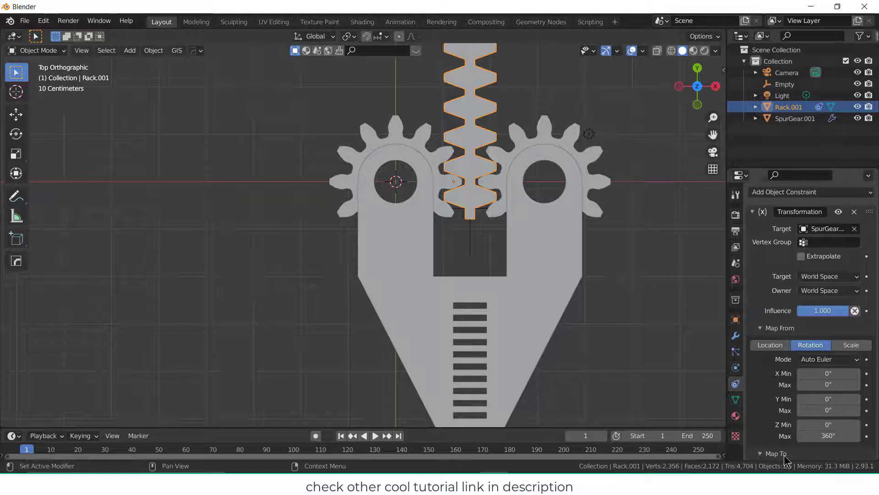
Step: Map the constraint to Location, with Z as the Y source axis and the Y maximum set to 7.54 m
scroll(786, 460, "down", 4)
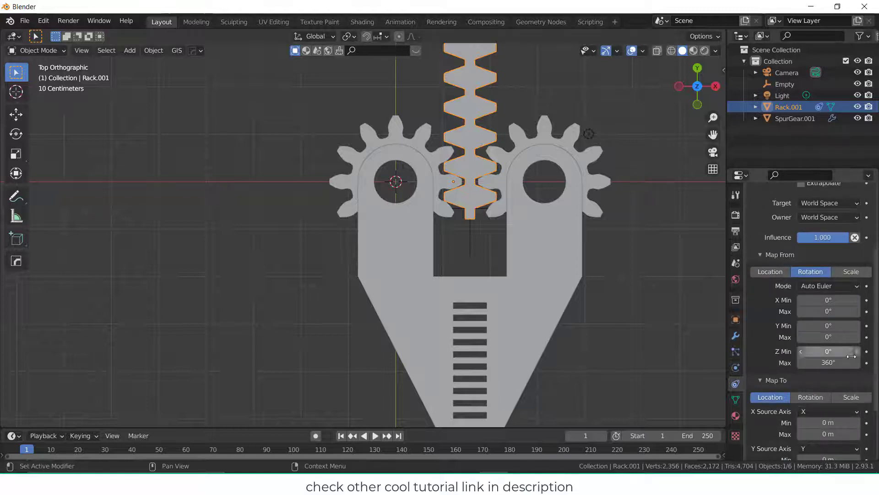
scroll(851, 356, "down", 2)
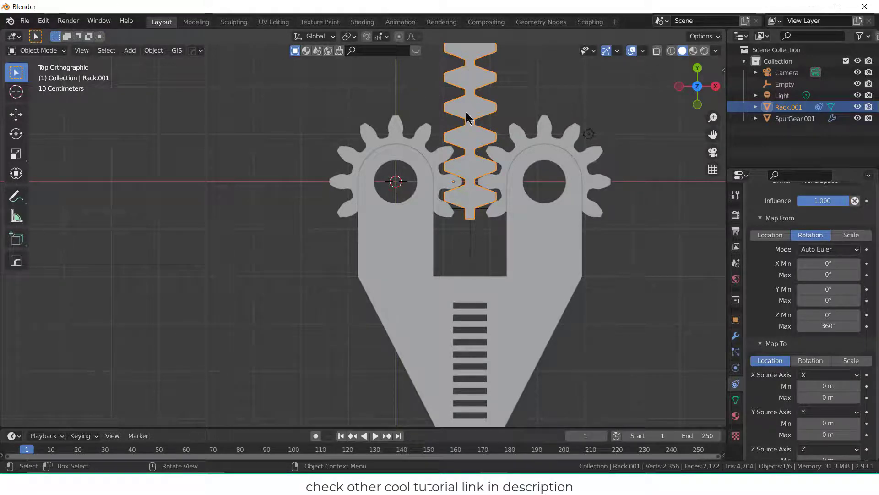
scroll(826, 385, "down", 2)
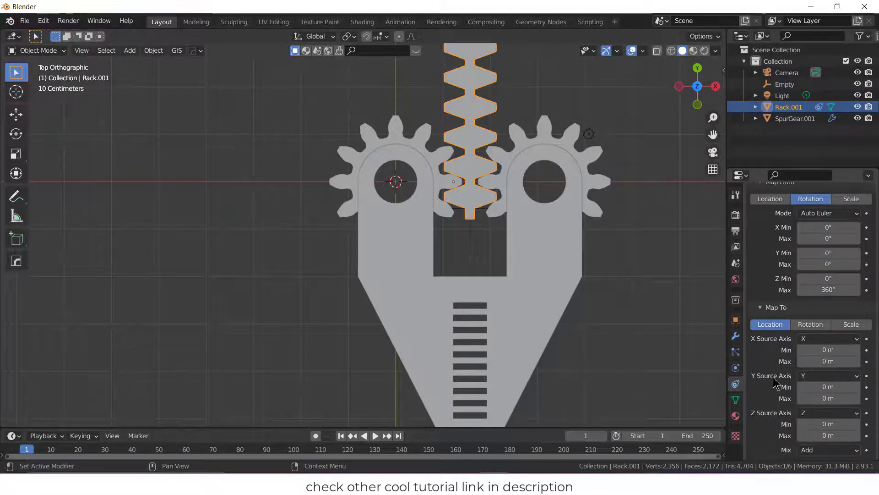
left_click(841, 376)
left_click(829, 402)
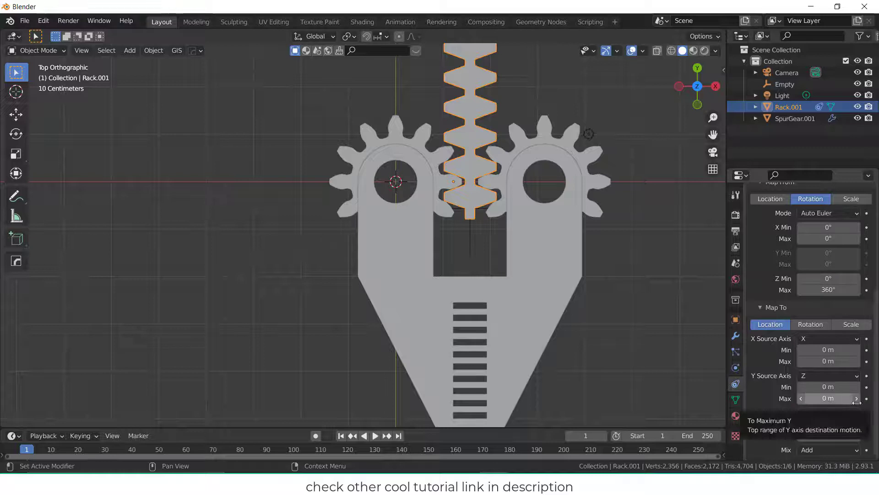
left_click(820, 398)
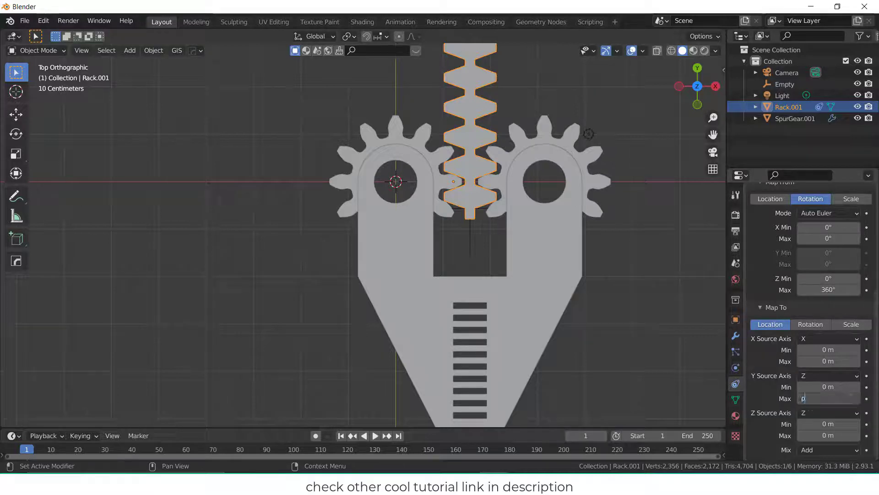
type("pi*")
type("2*12")
key("Return")
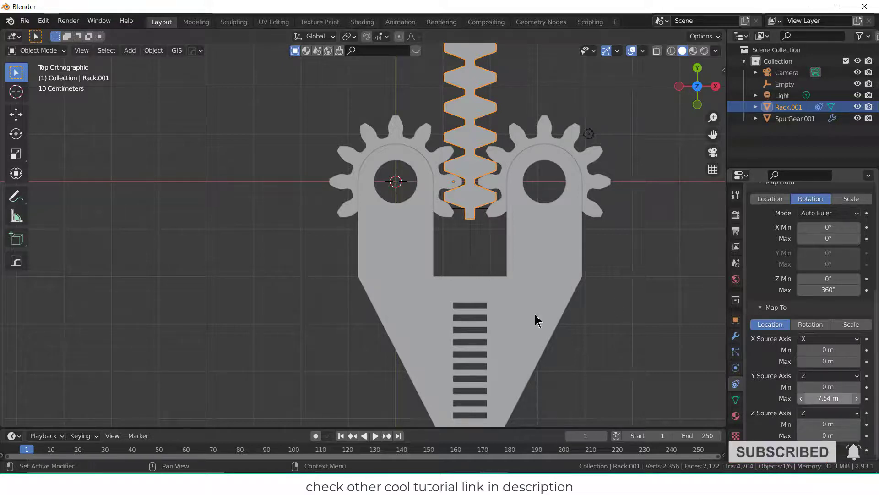
Step: Enable Extrapolate on the rack's Transformation constraint
left_click(635, 343)
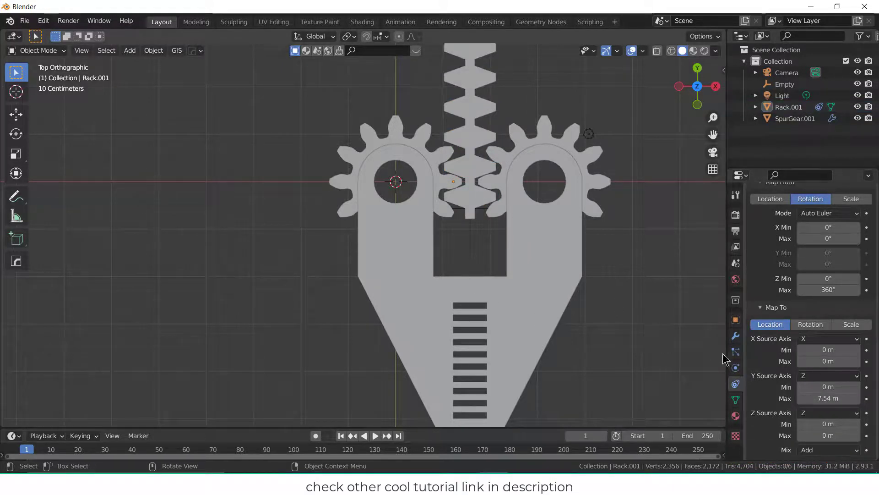
scroll(806, 225, "up", 4)
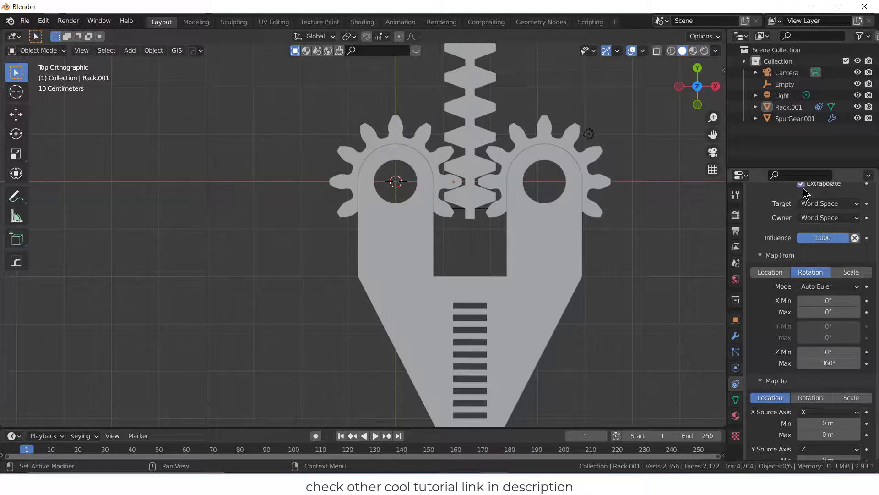
scroll(806, 192, "up", 2)
Step: Test-rotate the spur gear about global Z to check the motion of the rack and jaws, then cancel the rotation
left_click(421, 145)
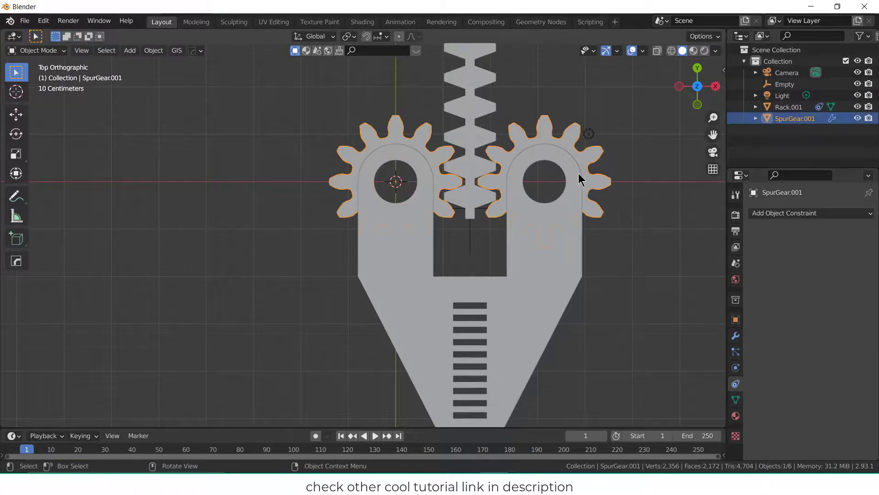
key("r")
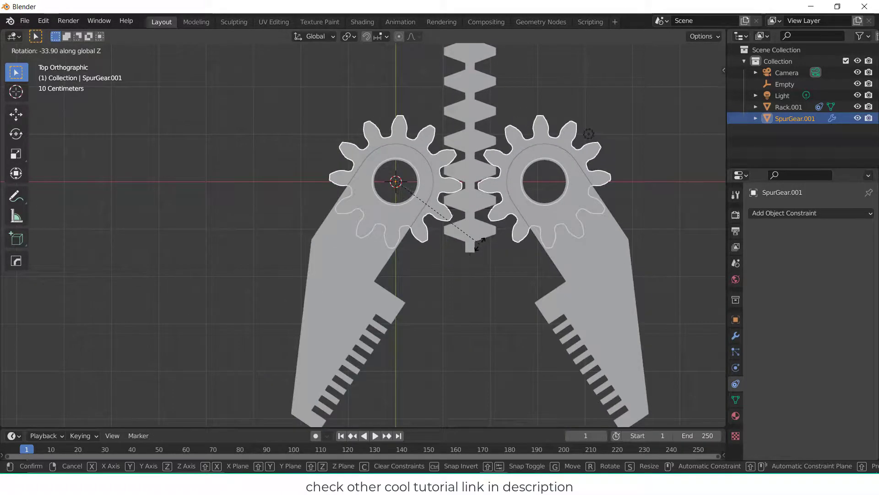
right_click(479, 244)
middle_click_drag(479, 244, 390, 245, "shift")
scroll(391, 245, "down", 5)
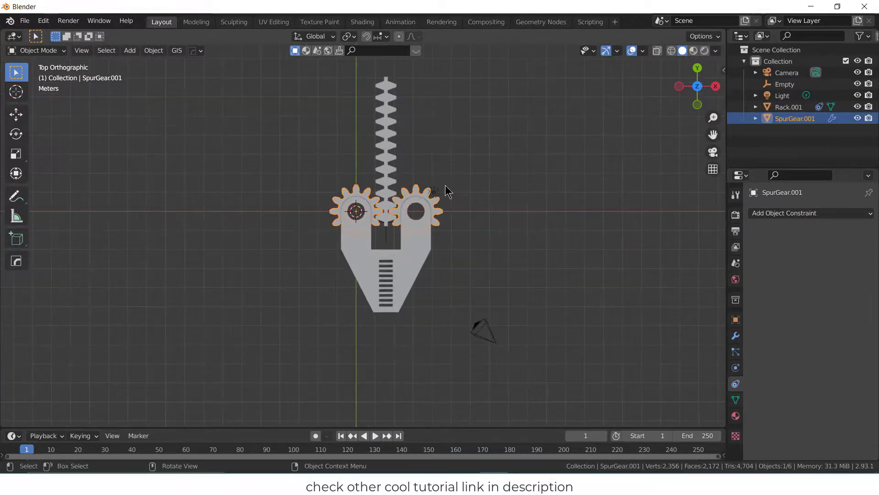
scroll(447, 191, "up", 1)
scroll(446, 191, "down", 1)
scroll(398, 85, "up", 1)
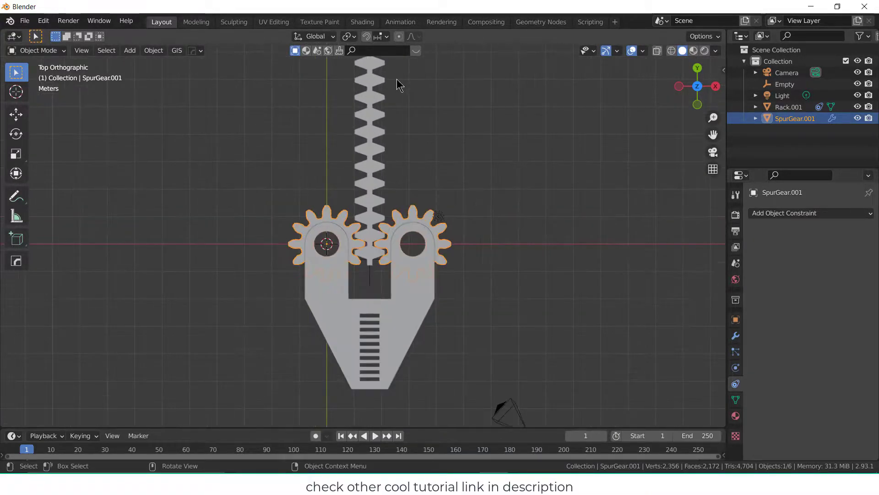
scroll(398, 85, "down", 2)
middle_click_drag(399, 85, 399, 103, "shift")
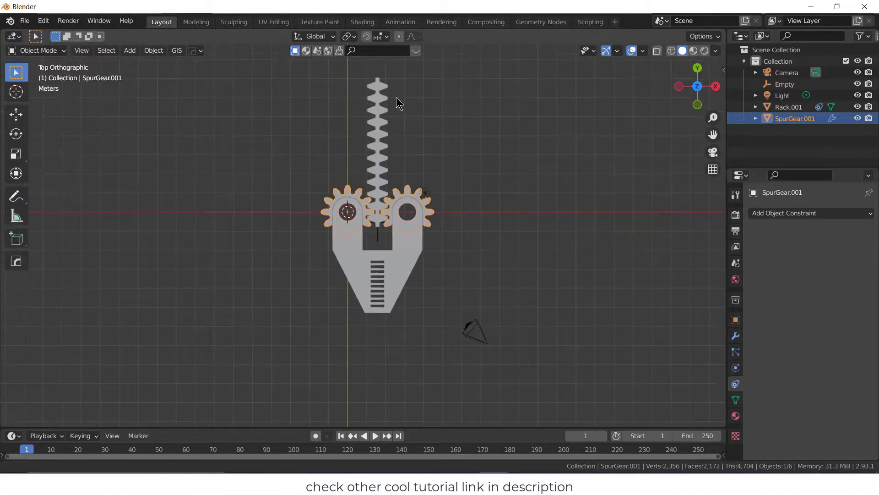